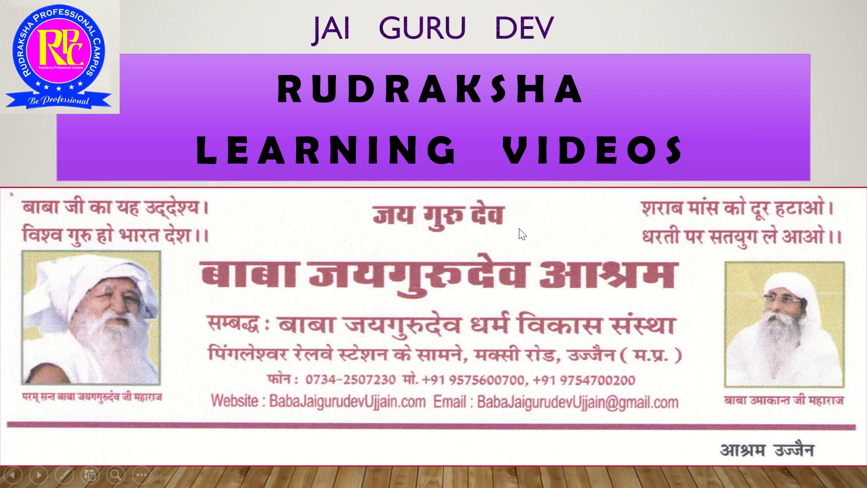
Advance the slideshow past the profile, Excel 2010 and Formulas slides to the subscribe slide.
{"action": "left_click", "coordinate": [520, 232]}
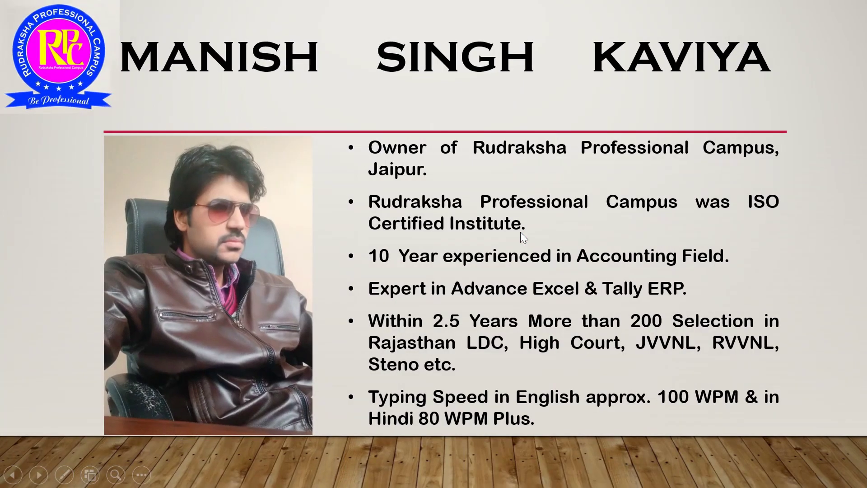
{"action": "left_click", "coordinate": [520, 231]}
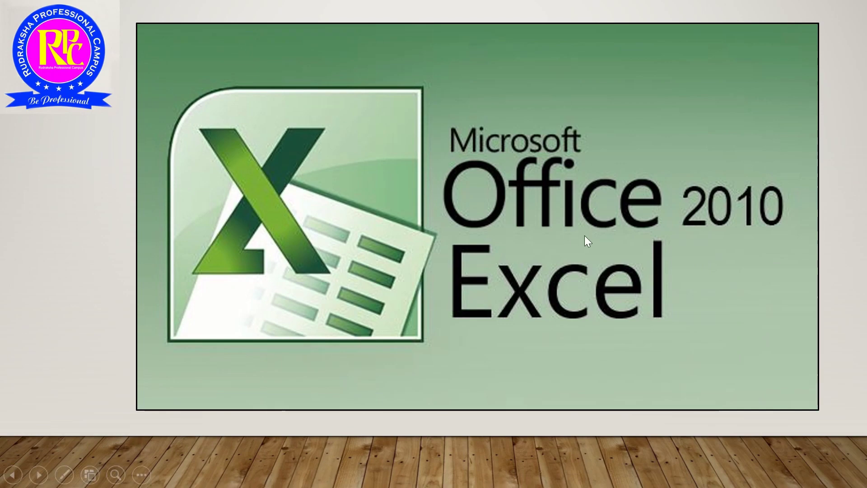
{"action": "left_click", "coordinate": [584, 235]}
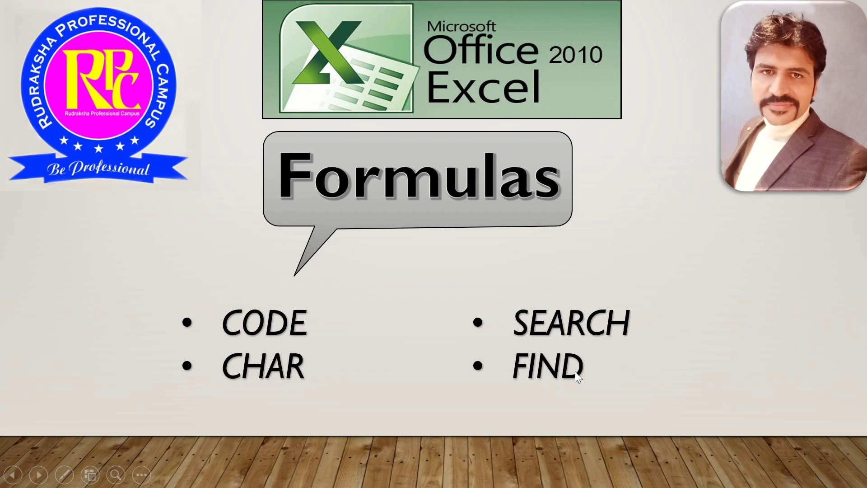
{"action": "key", "text": "Right"}
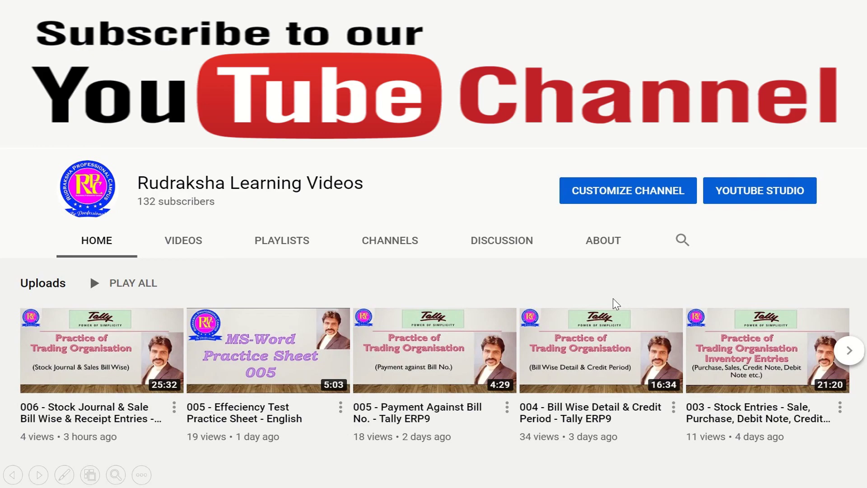
Exit the slideshow after the thanks slide and show slide 4, the Formulas slide, for editing.
{"action": "left_click", "coordinate": [526, 268]}
{"action": "key", "text": "Escape"}
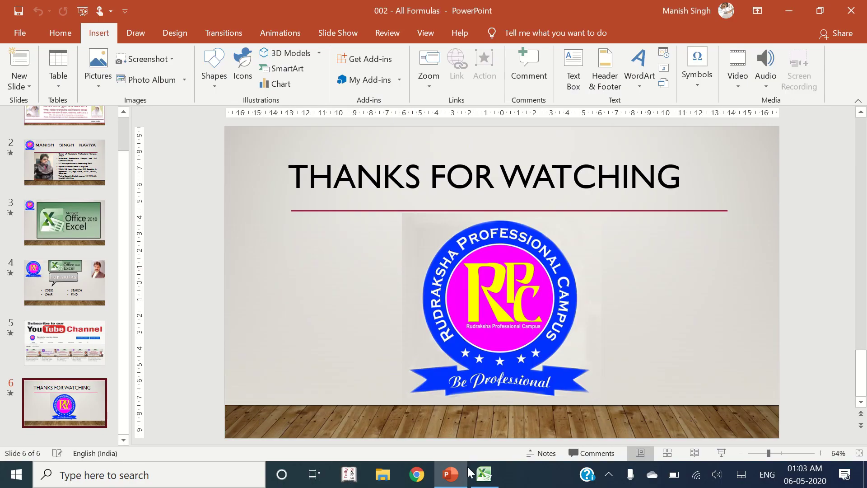
{"action": "left_click", "coordinate": [483, 474]}
{"action": "key", "text": "alt+Tab"}
{"action": "left_click", "coordinate": [58, 294]}
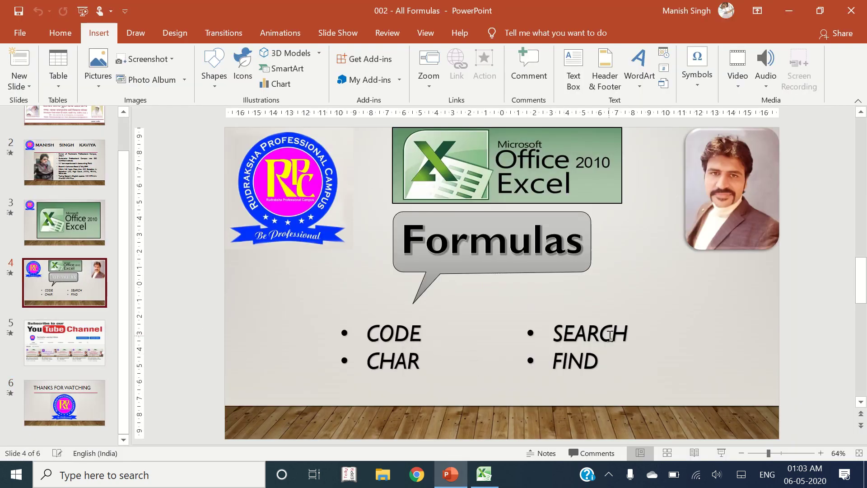
{"action": "key", "text": "alt+Tab"}
Enter the headers code, char, search and find in A1:D1.
{"action": "type", "text": "code"}
{"action": "key", "text": "Tab"}
{"action": "type", "text": "c"}
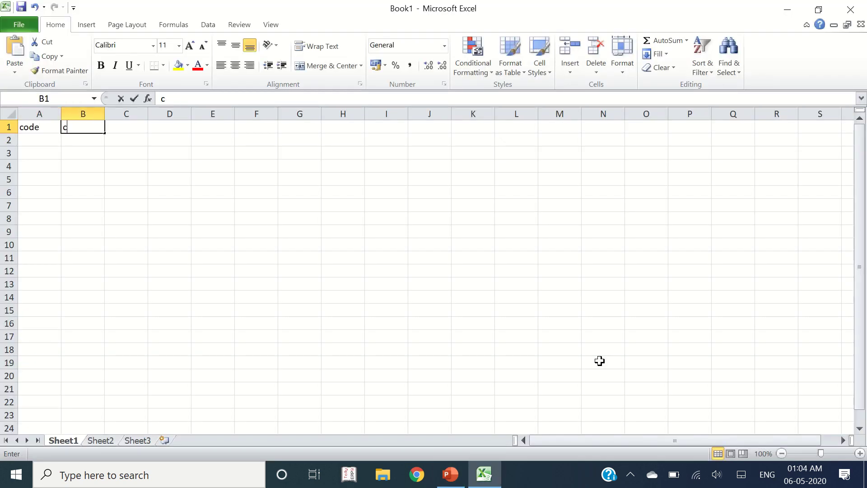
{"action": "type", "text": "har"}
{"action": "key", "text": "Tab"}
{"action": "type", "text": "search"}
{"action": "key", "text": "Tab"}
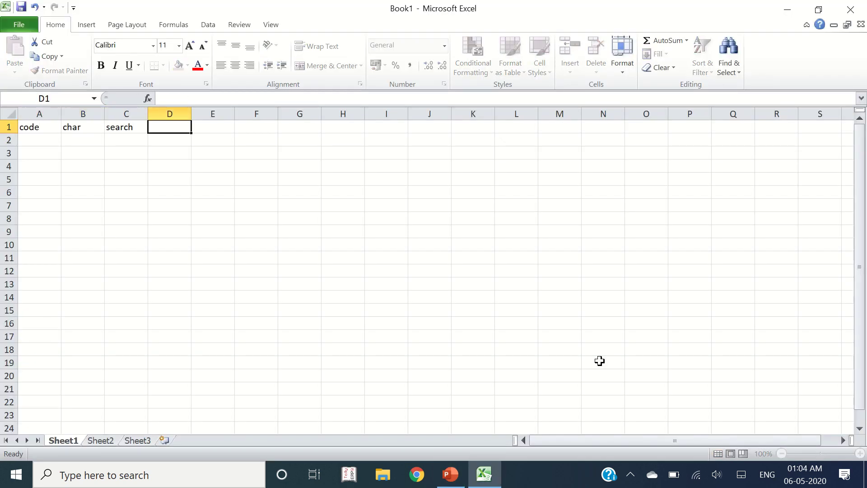
{"action": "type", "text": "find"}
{"action": "key", "text": "ctrl+Return"}
Give A1:D1 a yellow fill and 20 pt font, and widen columns A through D.
{"action": "key", "text": "shift+Left"}
{"action": "key", "text": "shift+Left"}
{"action": "key", "text": "shift+Left"}
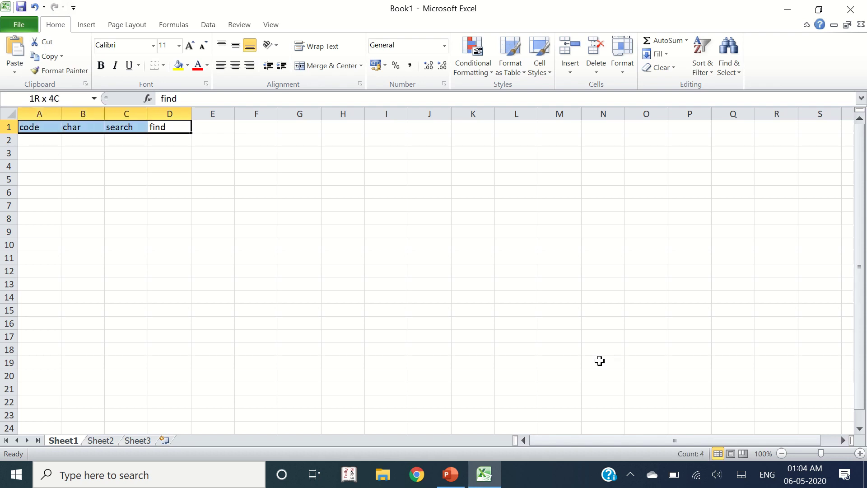
{"action": "left_click", "coordinate": [178, 66]}
{"action": "type", "text": "20"}
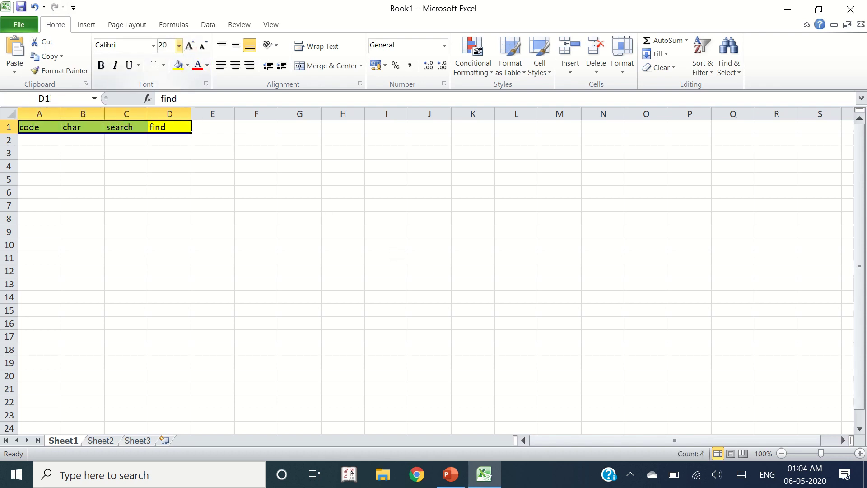
{"action": "key", "text": "Return"}
{"action": "mouse_move", "coordinate": [41, 113]}
{"action": "left_mouse_down"}
{"action": "mouse_move", "coordinate": [165, 105]}
{"action": "mouse_move", "coordinate": [151, 112]}
{"action": "mouse_move", "coordinate": [179, 113]}
{"action": "left_mouse_up"}
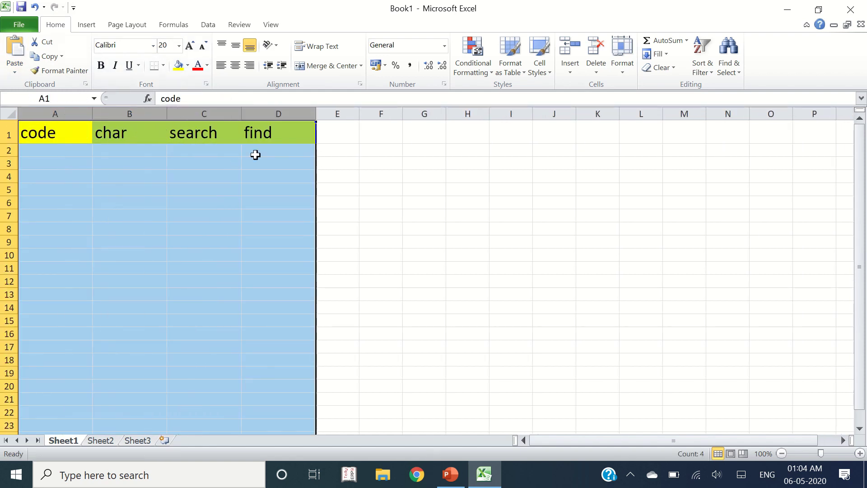
{"action": "left_click", "coordinate": [72, 154]}
{"action": "left_click", "coordinate": [129, 139]}
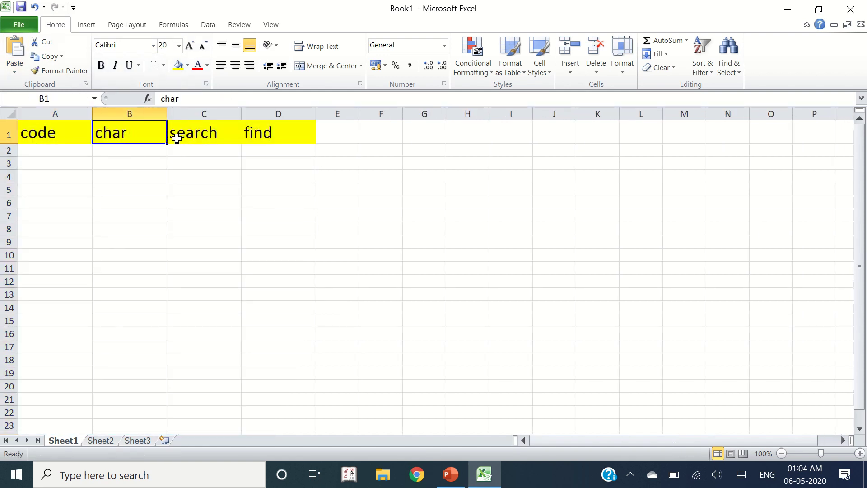
{"action": "left_click", "coordinate": [189, 136]}
{"action": "left_click", "coordinate": [272, 136]}
{"action": "left_click", "coordinate": [58, 135]}
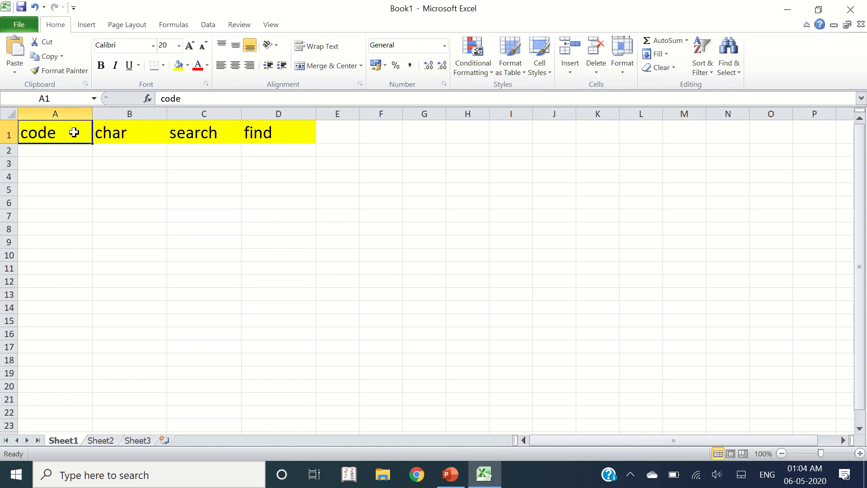
{"action": "left_click", "coordinate": [103, 133]}
{"action": "left_click", "coordinate": [60, 135]}
{"action": "left_click", "coordinate": [68, 167]}
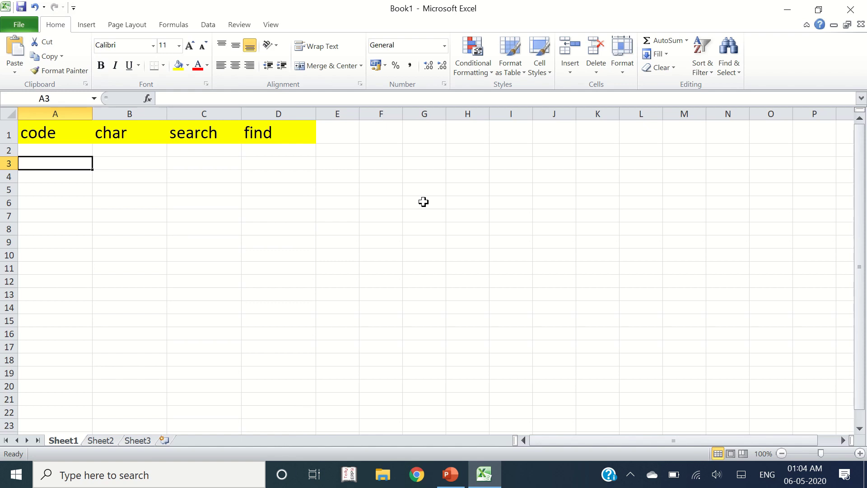
Type the lowercase letters a through l into A3:A14.
{"action": "type", "text": "a"}
{"action": "key", "text": "Return"}
{"action": "type", "text": "b"}
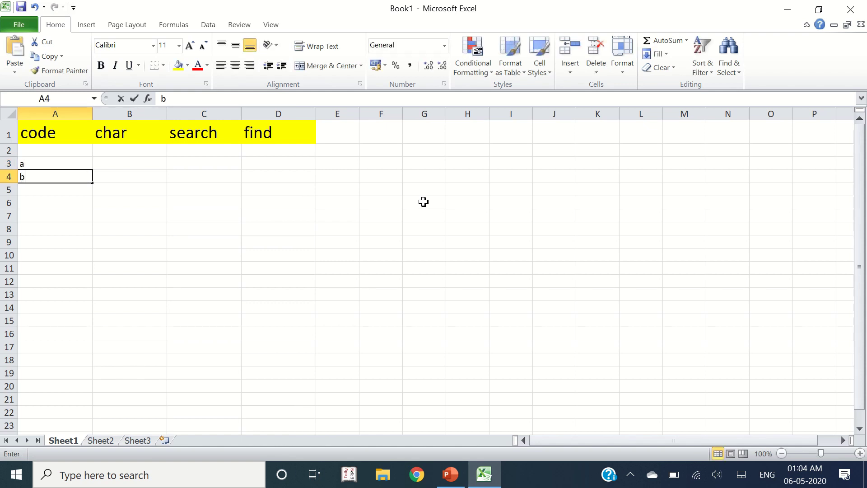
{"action": "key", "text": "Return"}
{"action": "type", "text": "c"}
{"action": "key", "text": "Return"}
{"action": "type", "text": "d e f "}
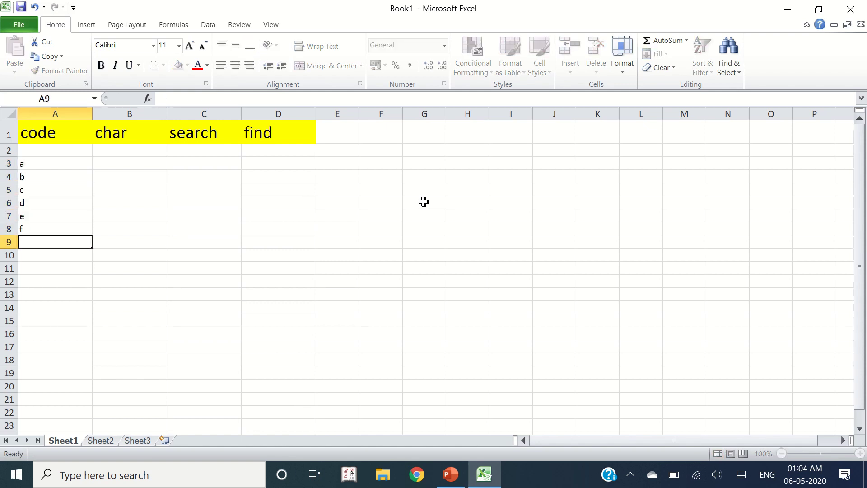
{"action": "type", "text": "g h"}
{"action": "key", "text": "Return"}
{"action": "type", "text": "i"}
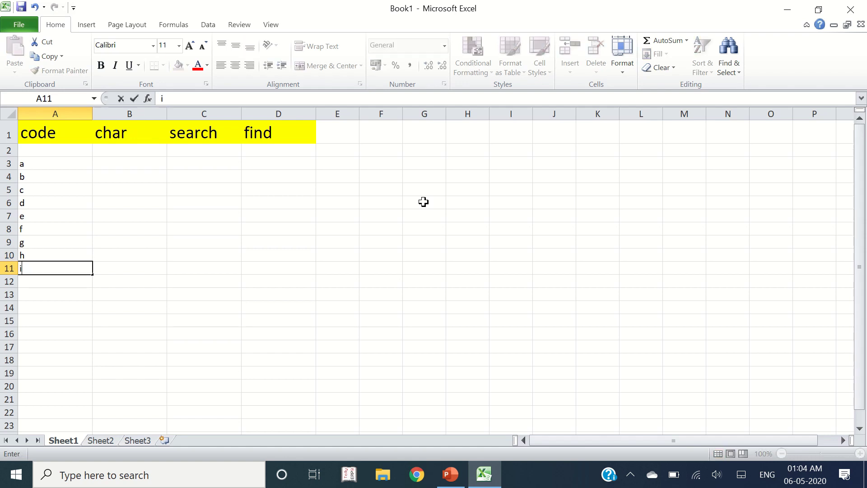
{"action": "key", "text": "Return"}
{"action": "type", "text": "j"}
{"action": "key", "text": "Return"}
{"action": "type", "text": "k l"}
Return to the top of the letter list and move across to cell F1.
{"action": "key", "text": "Up"}
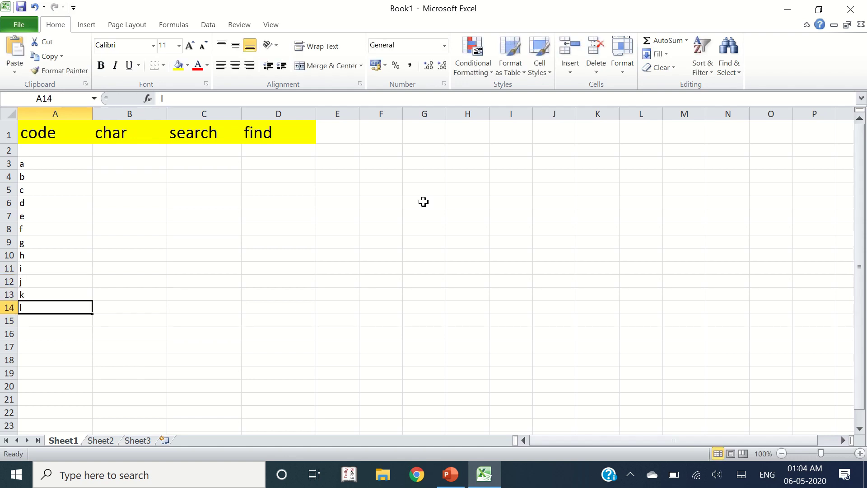
{"action": "key", "text": "ctrl+Up"}
{"action": "key", "text": "Right"}
{"action": "key", "text": "Up"}
{"action": "key", "text": "Up"}
{"action": "key", "text": "Right"}
{"action": "key", "text": "Right"}
{"action": "key", "text": "Right"}
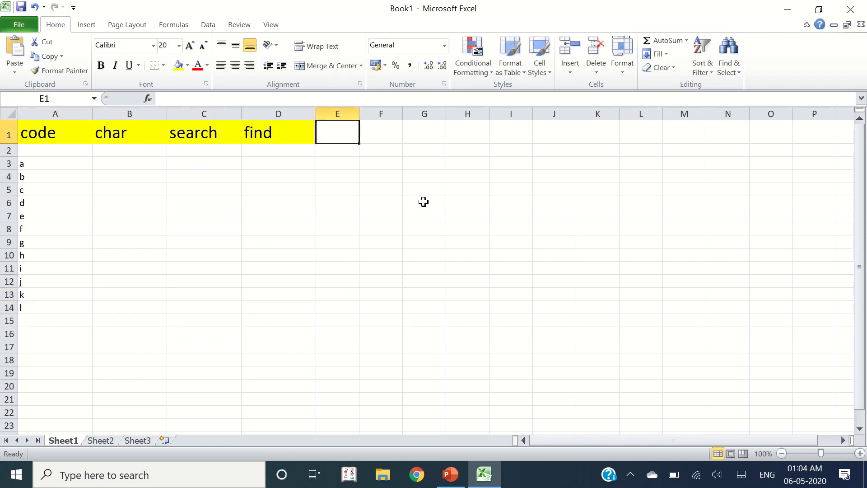
{"action": "key", "text": "Right"}
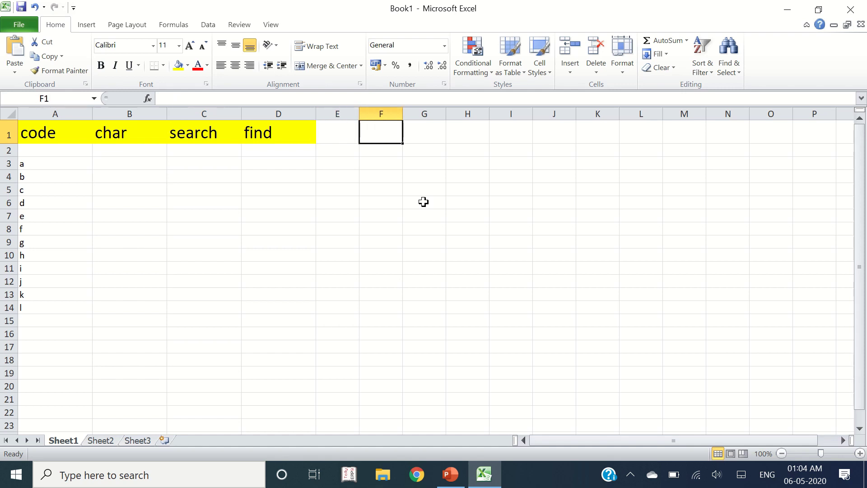
Enter ASCII in F1 and 'American Standard Code for Information Interchange' in G1, then widen column F.
{"action": "type", "text": "ASCII"}
{"action": "key", "text": "Right"}
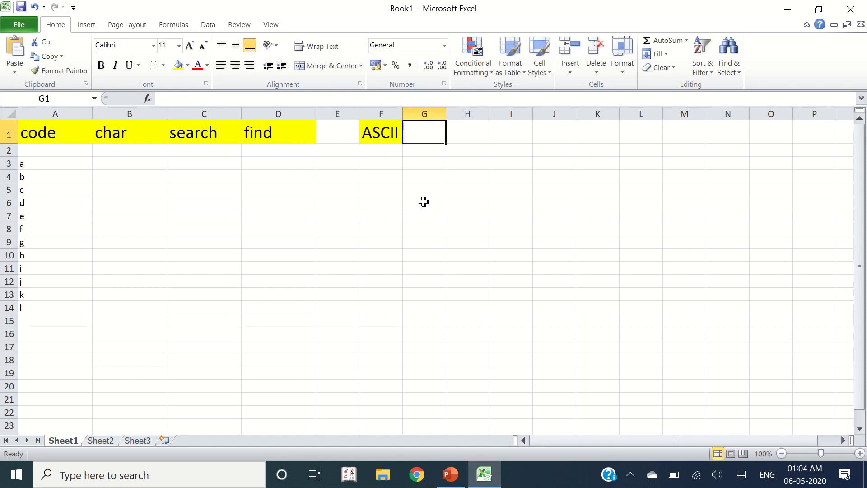
{"action": "type", "text": "aME"}
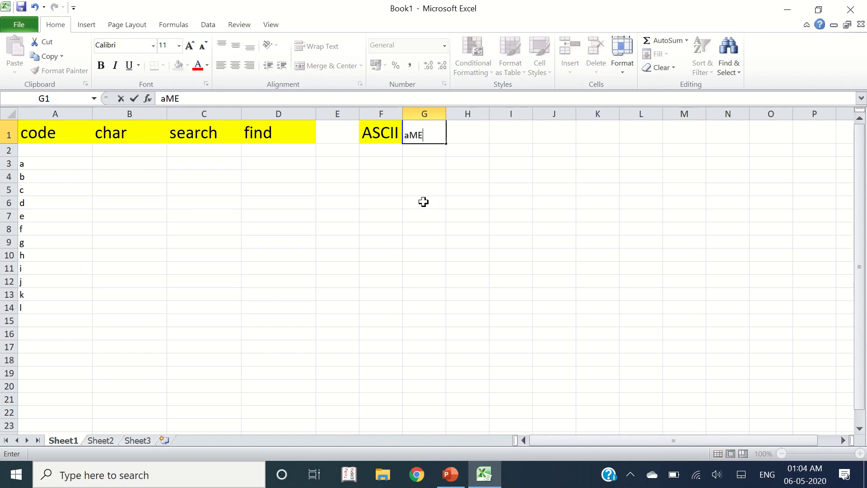
{"action": "key", "text": "Escape"}
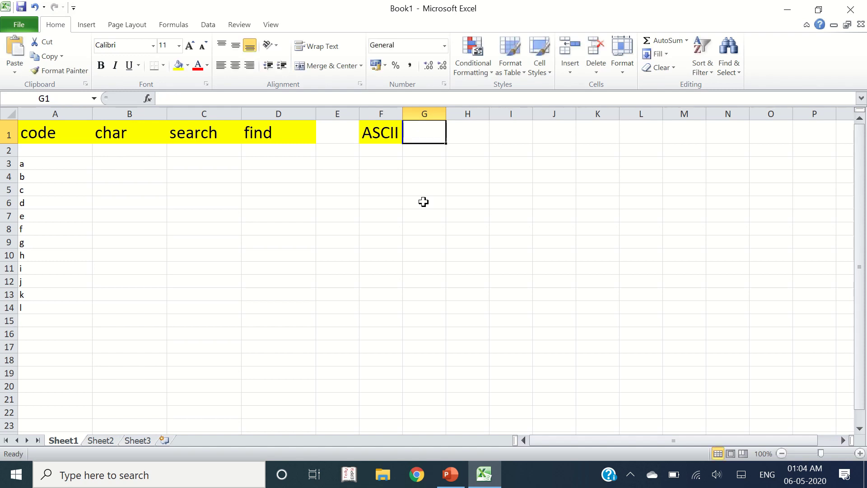
{"action": "type", "text": "aME"}
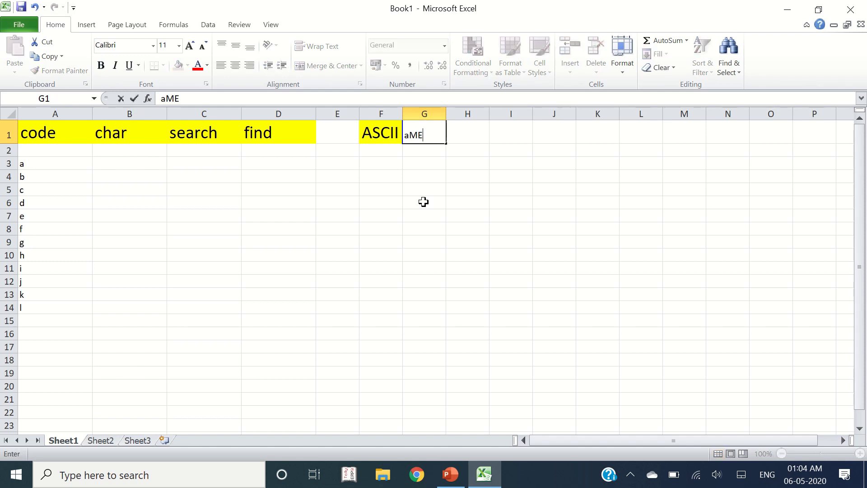
{"action": "type", "text": "RICAN "}
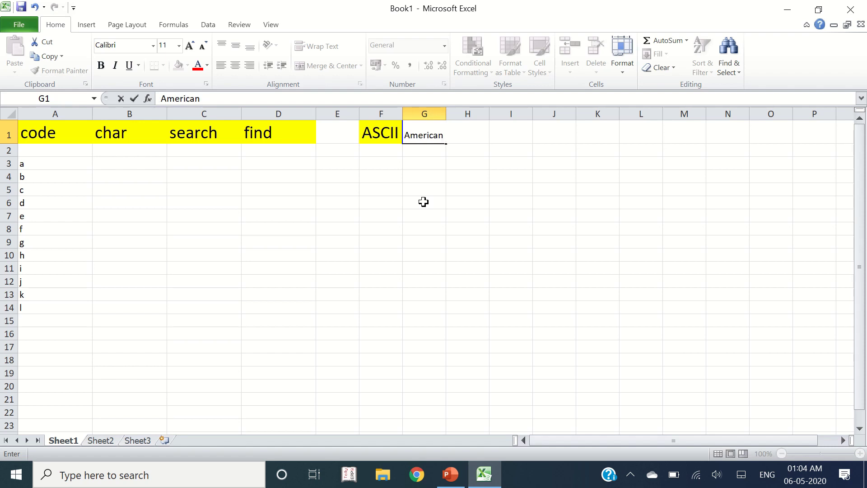
{"action": "type", "text": "Standard"}
{"action": "type", "text": " Code for"}
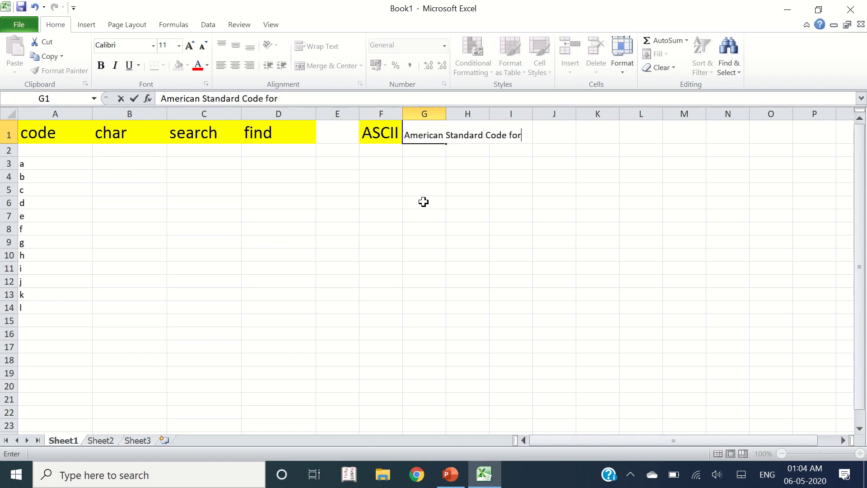
{"action": "type", "text": " Information"}
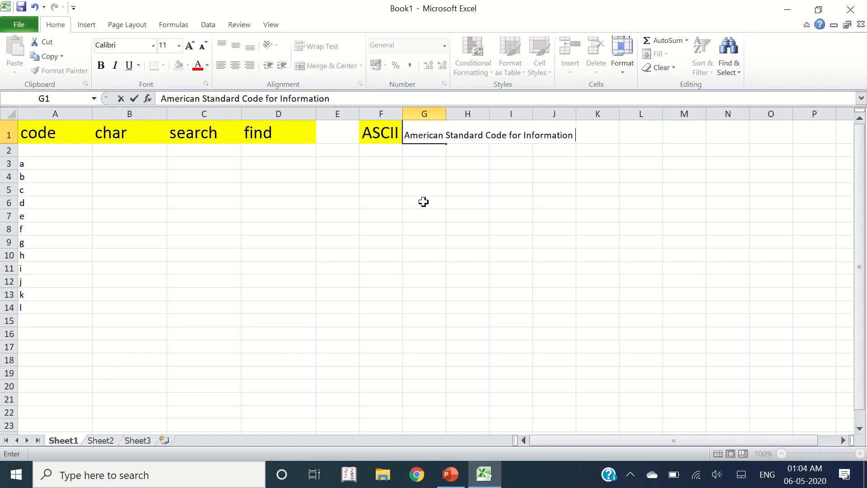
{"action": "type", "text": " INthange"}
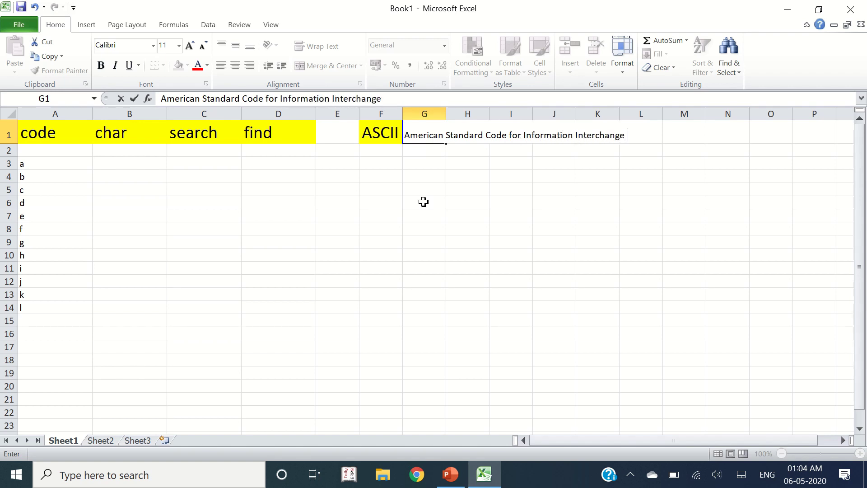
{"action": "key", "text": "Return"}
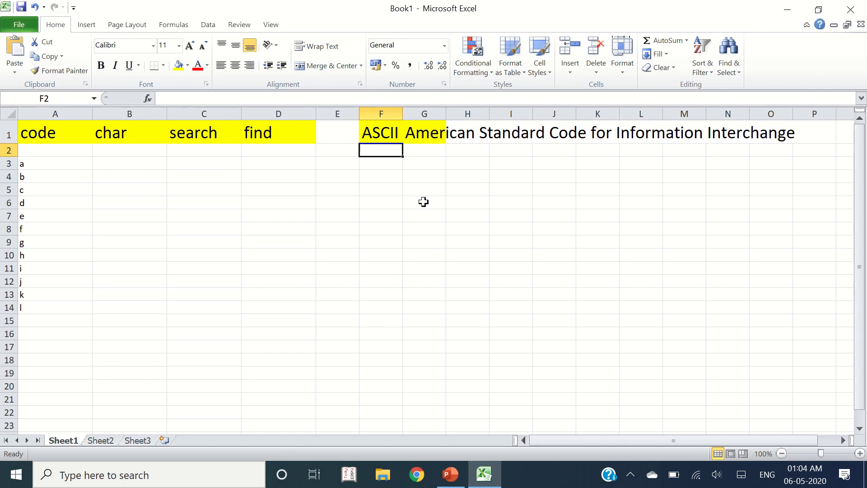
{"action": "left_click_drag", "start_coordinate": [402, 113], "coordinate": [428, 115]}
Enter =CODE(A3) in B3 to get 97 for the letter a.
{"action": "left_click", "coordinate": [115, 163]}
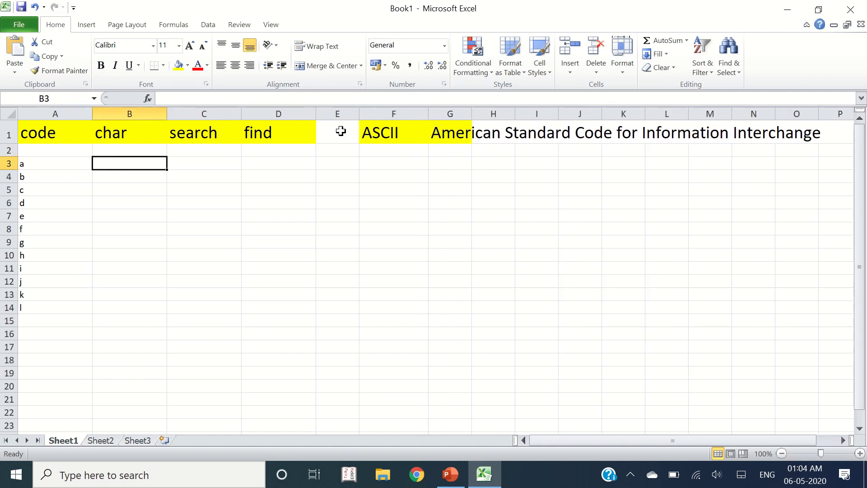
{"action": "type", "text": "=cod"}
{"action": "key", "text": "Tab"}
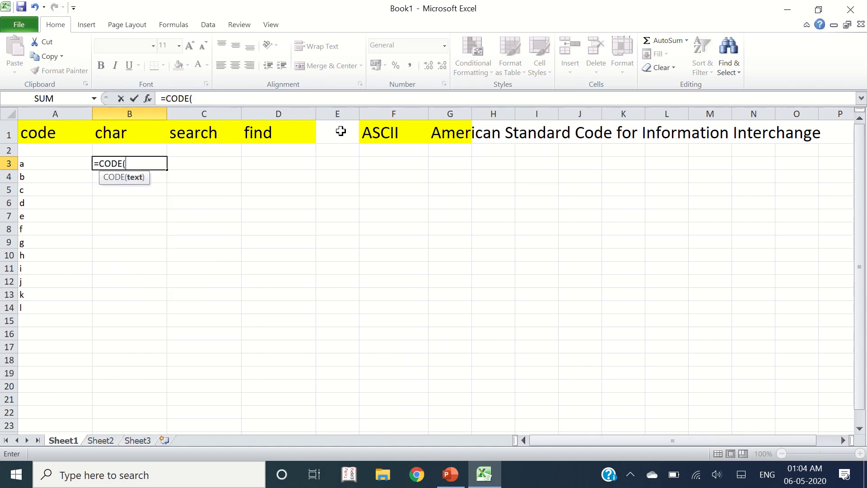
{"action": "key", "text": "Left"}
{"action": "key", "text": "Escape"}
{"action": "type", "text": "=cod"}
{"action": "key", "text": "Tab"}
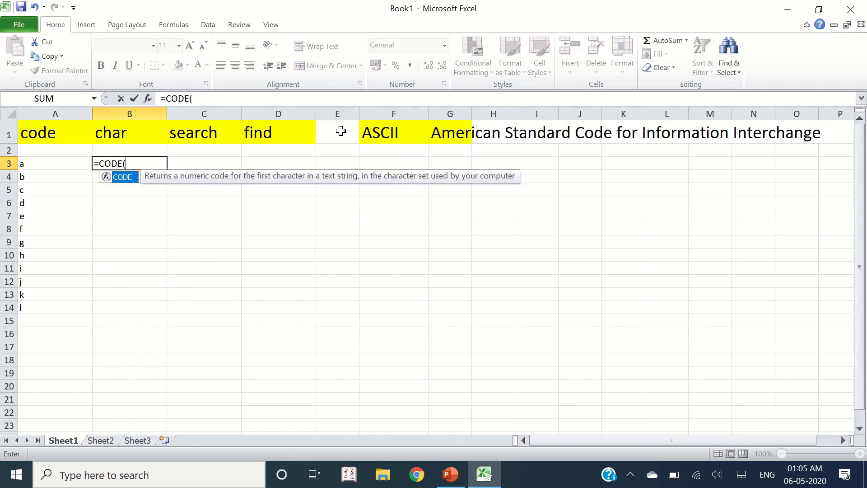
{"action": "left_click", "coordinate": [27, 162]}
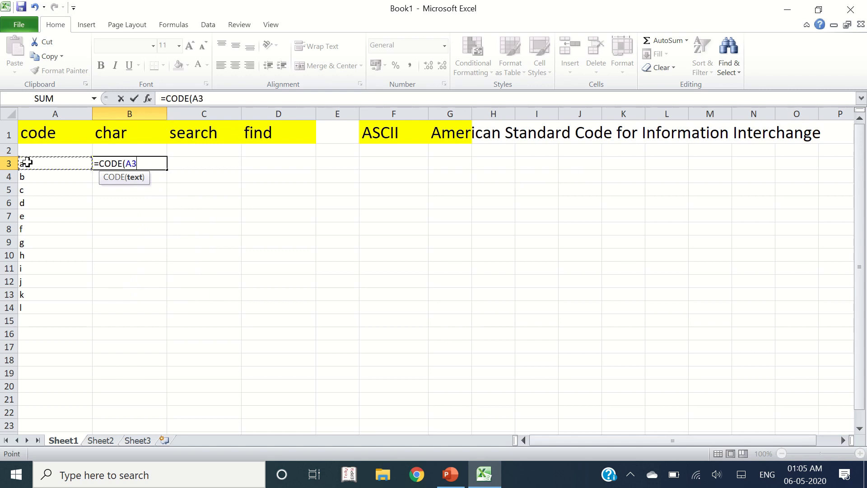
{"action": "type", "text": ")"}
{"action": "key", "text": "Return"}
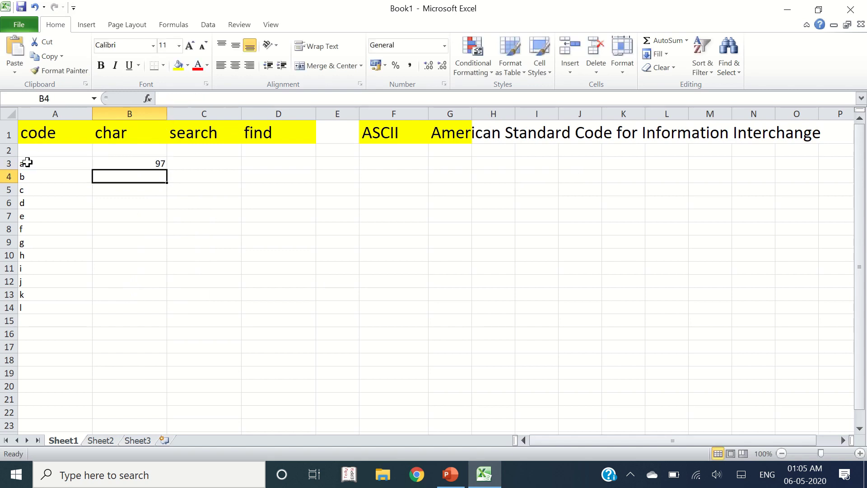
Fill the CODE formula down to B14, showing codes 97 through 108.
{"action": "left_click", "coordinate": [150, 164]}
{"action": "left_click_drag", "start_coordinate": [167, 170], "coordinate": [165, 313]}
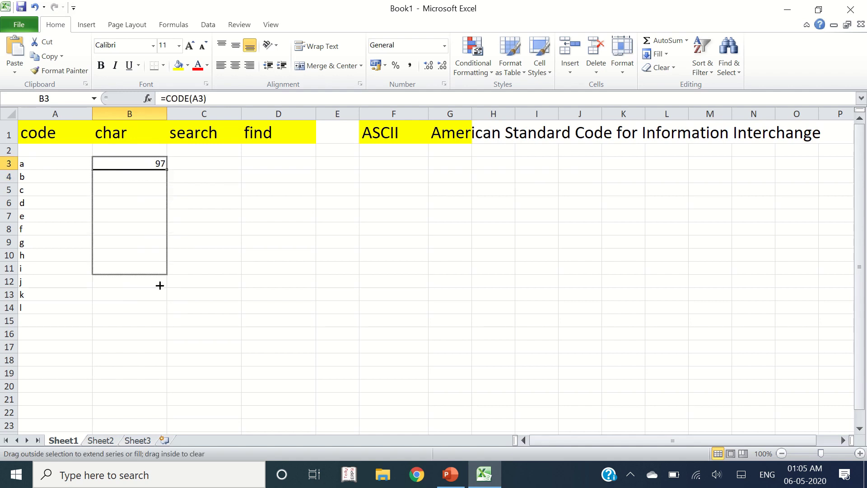
{"action": "left_click", "coordinate": [201, 165]}
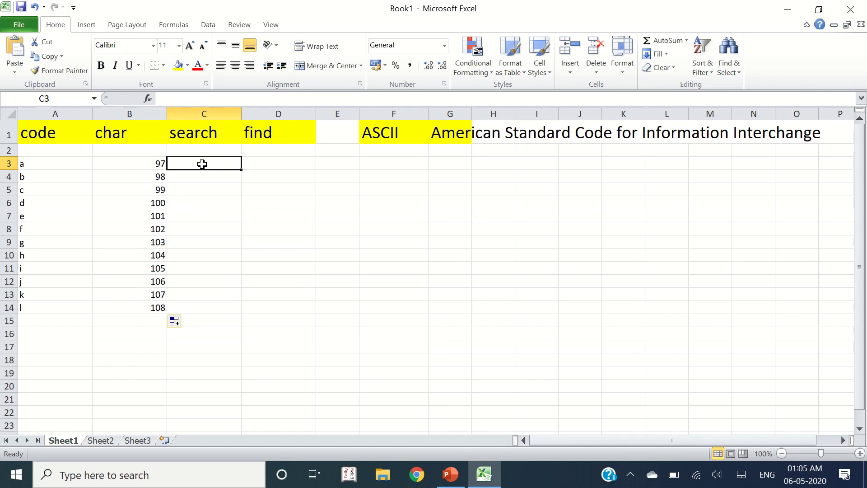
Type capital letters A through L into C3:C14 and delete the extra M and N below.
{"action": "type", "text": "A"}
{"action": "key", "text": "Return"}
{"action": "type", "text": "B"}
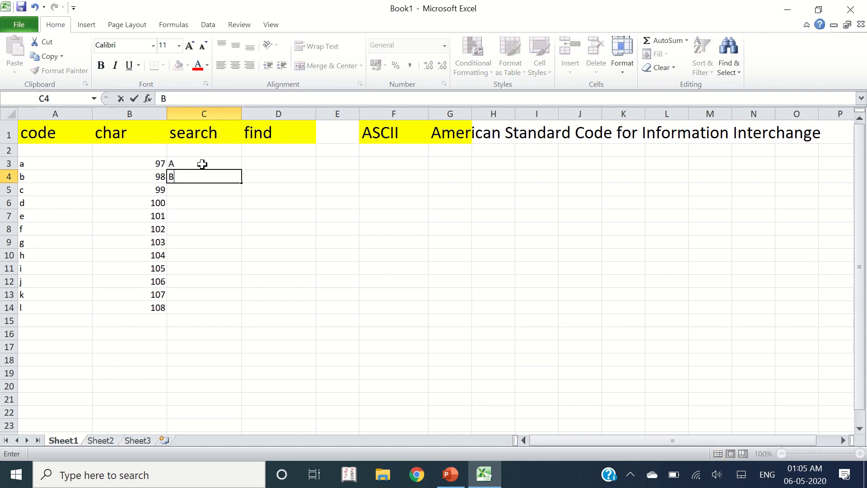
{"action": "key", "text": "Return"}
{"action": "key", "text": "Return"}
{"action": "key", "text": "Up"}
{"action": "key", "text": "Up"}
{"action": "type", "text": "C"}
{"action": "key", "text": "Return"}
{"action": "type", "text": "B"}
{"action": "key", "text": "Up"}
{"action": "type", "text": "B C D "}
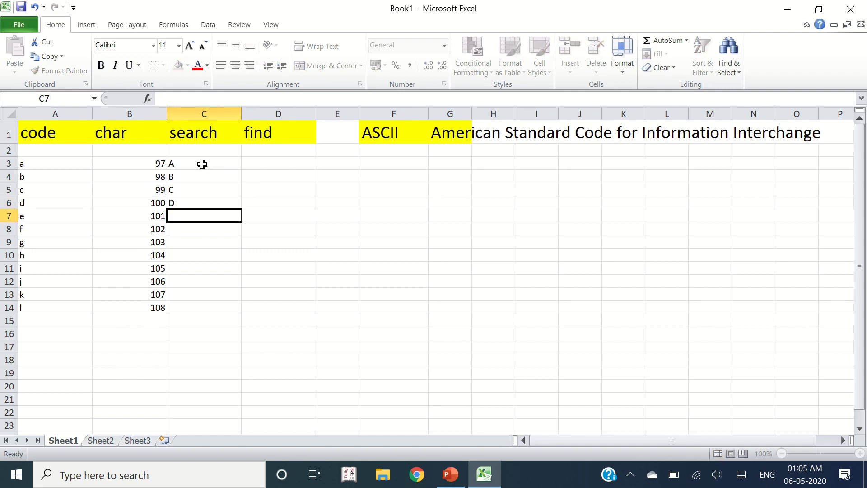
{"action": "type", "text": "E F G H"}
{"action": "type", "text": " I"}
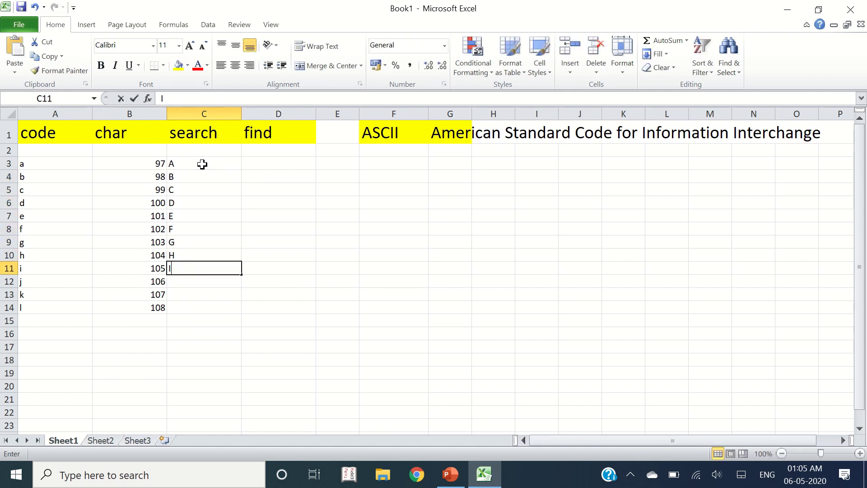
{"action": "type", "text": " J K L M N"}
{"action": "key", "text": "Up"}
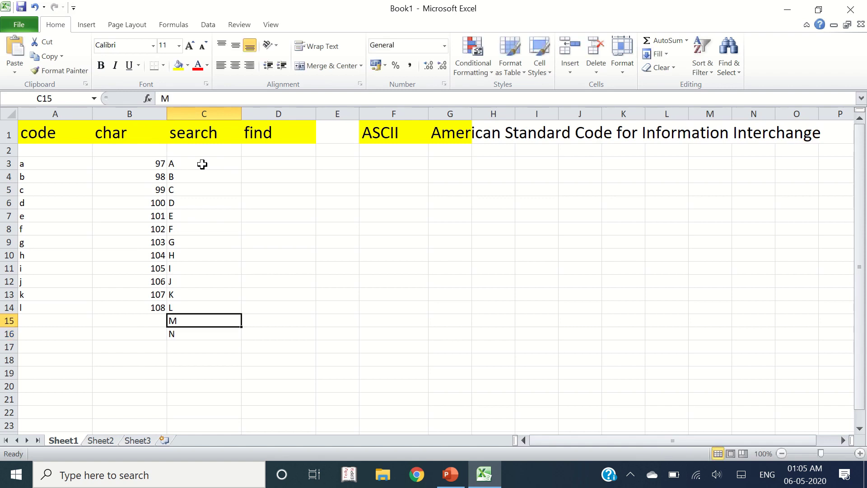
{"action": "key", "text": "shift+Down"}
{"action": "key", "text": "Delete"}
{"action": "left_click", "coordinate": [202, 164]}
Enter =CODE(C3) in D3 and fill it down to D14, giving 65 through 76.
{"action": "key", "text": "Right"}
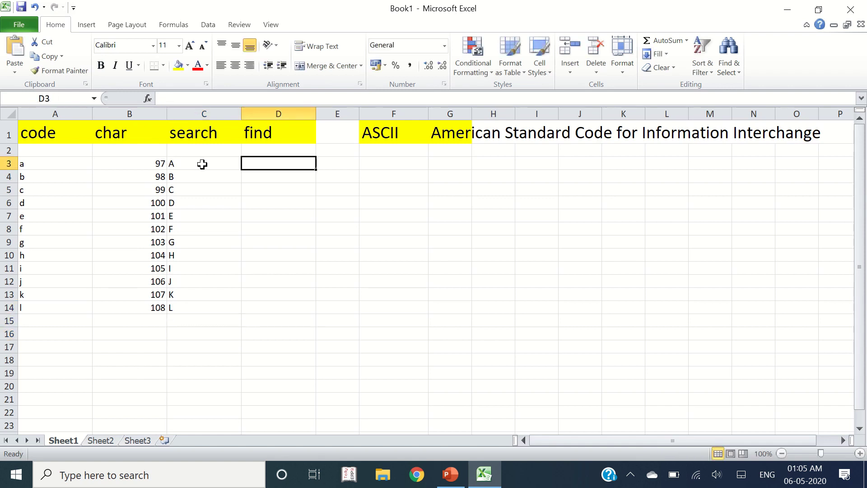
{"action": "type", "text": "=CODE("}
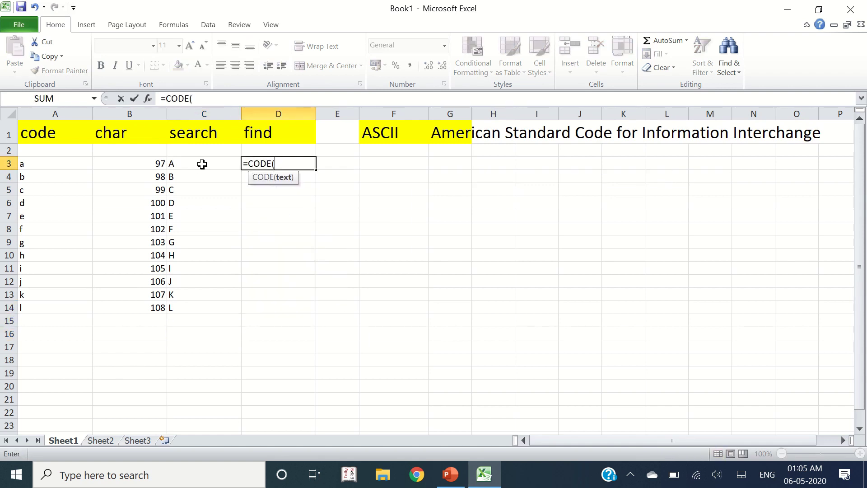
{"action": "left_click", "coordinate": [202, 164]}
{"action": "type", "text": ")"}
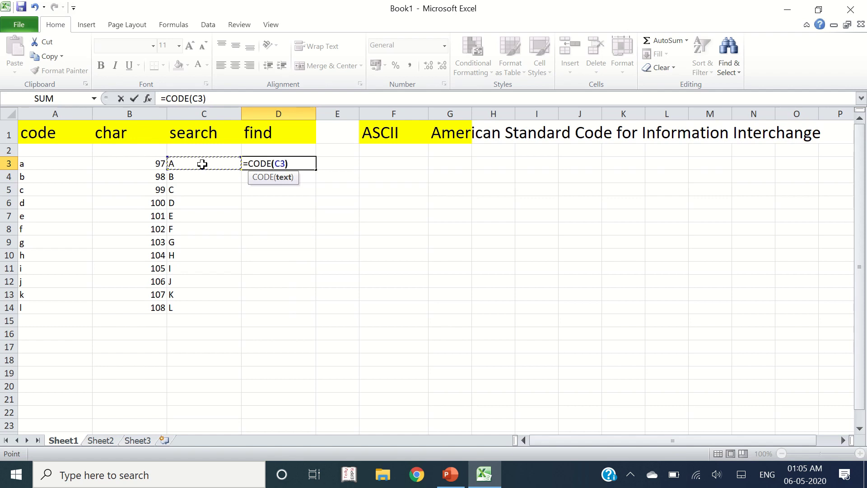
{"action": "key", "text": "Return"}
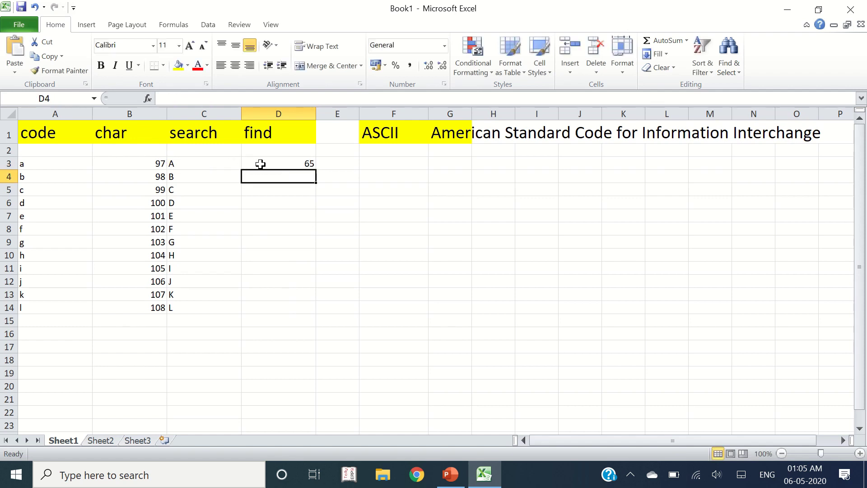
{"action": "left_click", "coordinate": [261, 163]}
{"action": "left_click_drag", "start_coordinate": [315, 170], "coordinate": [315, 182]}
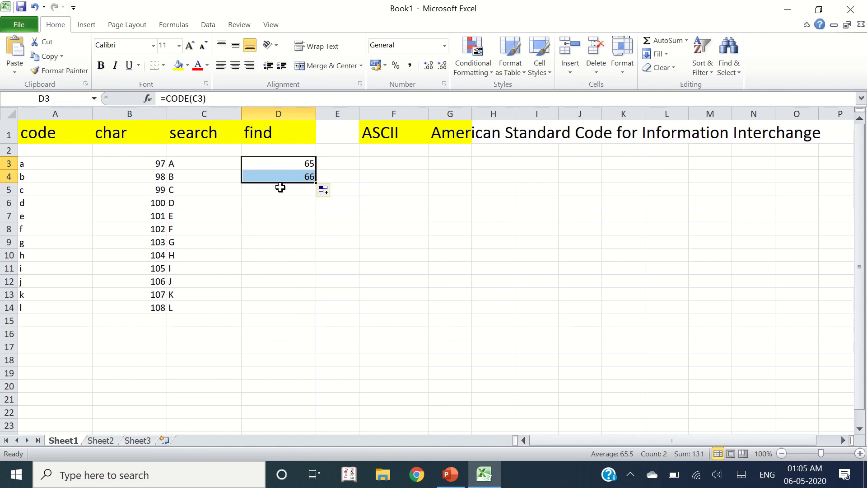
{"action": "left_click_drag", "start_coordinate": [315, 182], "coordinate": [306, 315]}
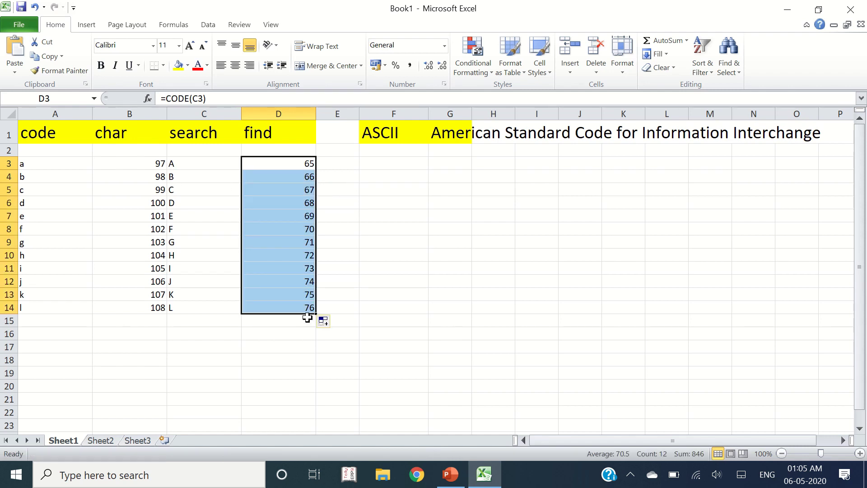
{"action": "left_click", "coordinate": [212, 166]}
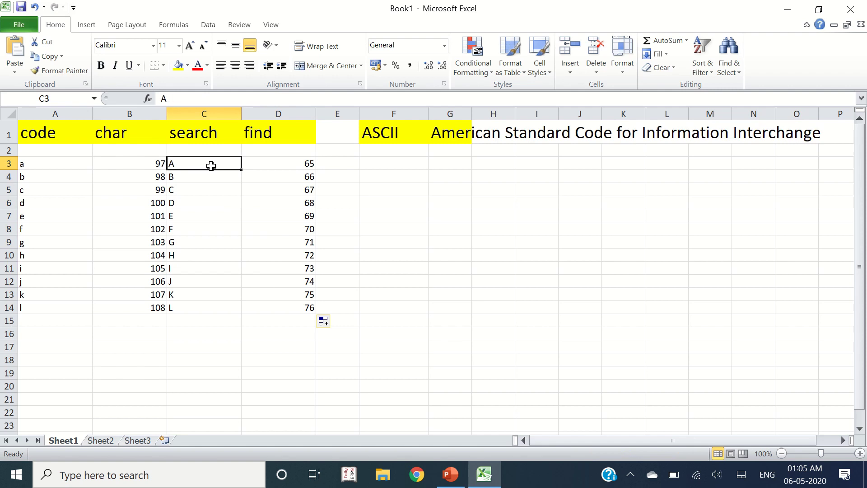
Type three sample names into F3:F5.
{"action": "left_click", "coordinate": [385, 166]}
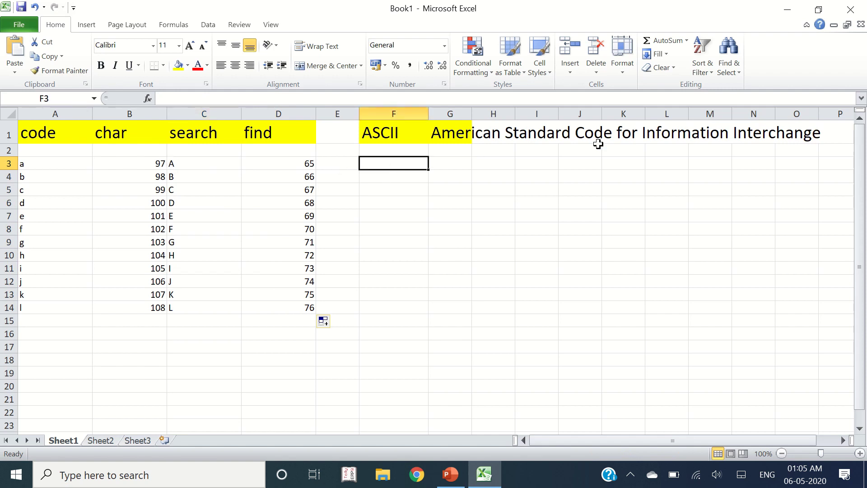
{"action": "type", "text": "AJAY"}
{"action": "key", "text": "Tab"}
{"action": "key", "text": "Left"}
{"action": "key", "text": "Down"}
{"action": "type", "text": "RAVI"}
{"action": "key", "text": "Return"}
{"action": "type", "text": "MANISH"}
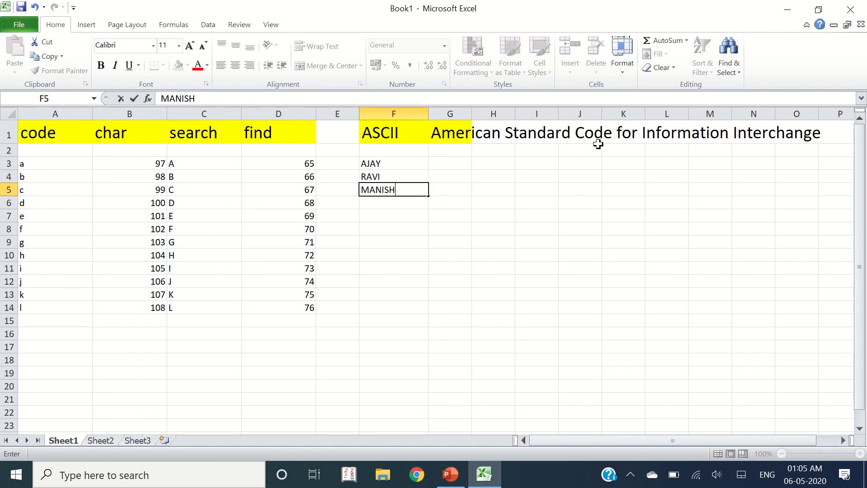
{"action": "key", "text": "Tab"}
{"action": "key", "text": "Up"}
{"action": "key", "text": "Up"}
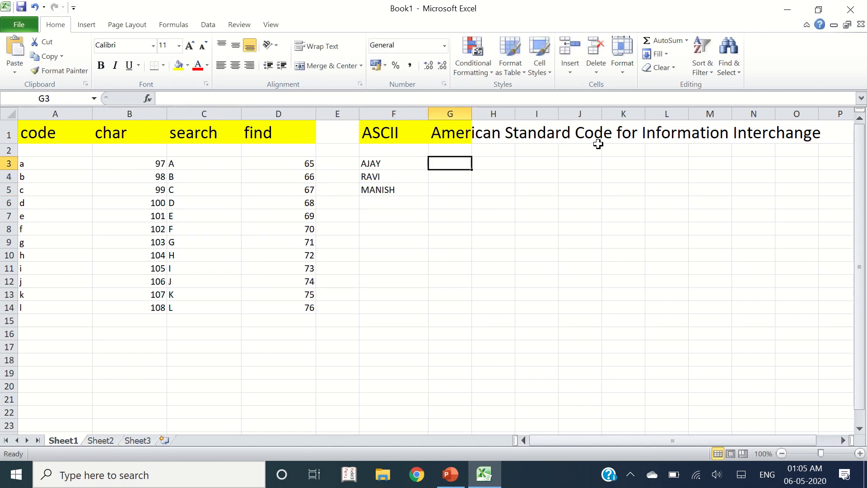
Enter =CODE(F3) in G3, returning 65, and compare it with the D3 formula.
{"action": "type", "text": "=COD"}
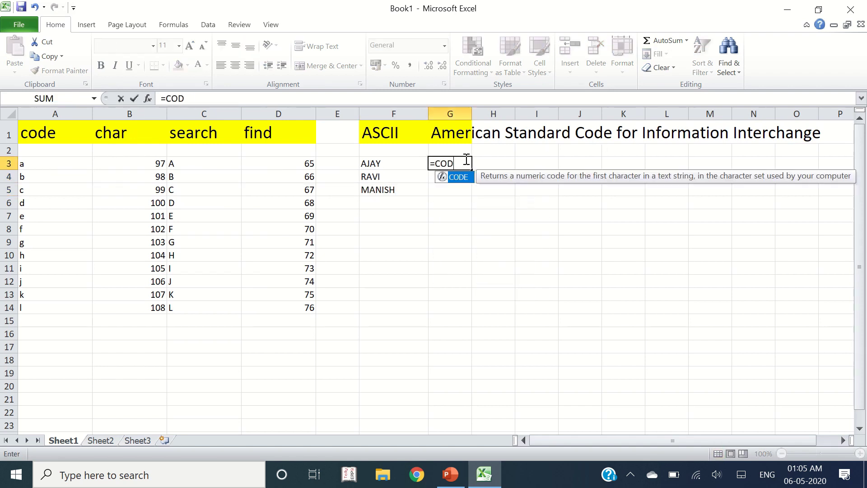
{"action": "type", "text": "E("}
{"action": "key", "text": "Left"}
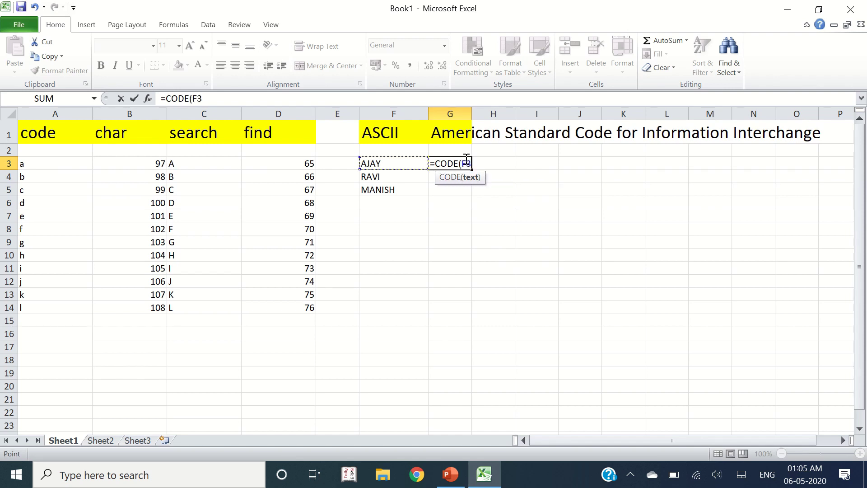
{"action": "type", "text": ")"}
{"action": "left_click", "coordinate": [466, 156]}
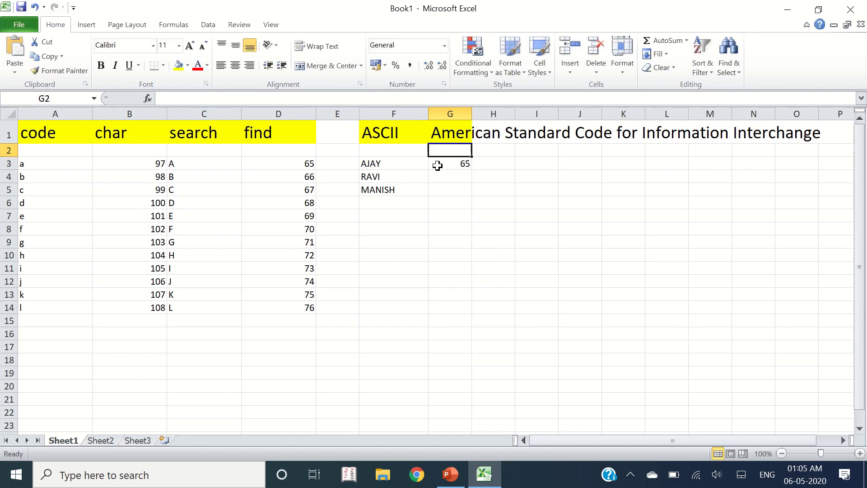
{"action": "left_click", "coordinate": [456, 167]}
{"action": "left_click", "coordinate": [186, 160]}
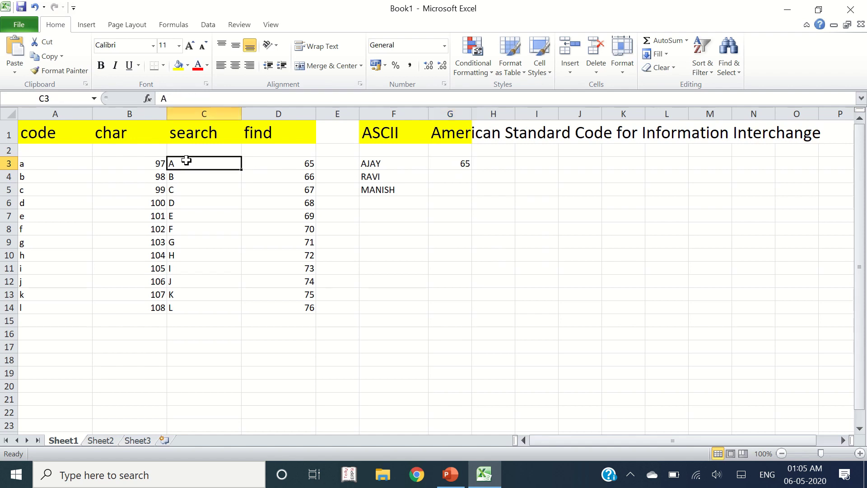
{"action": "left_click", "coordinate": [287, 164]}
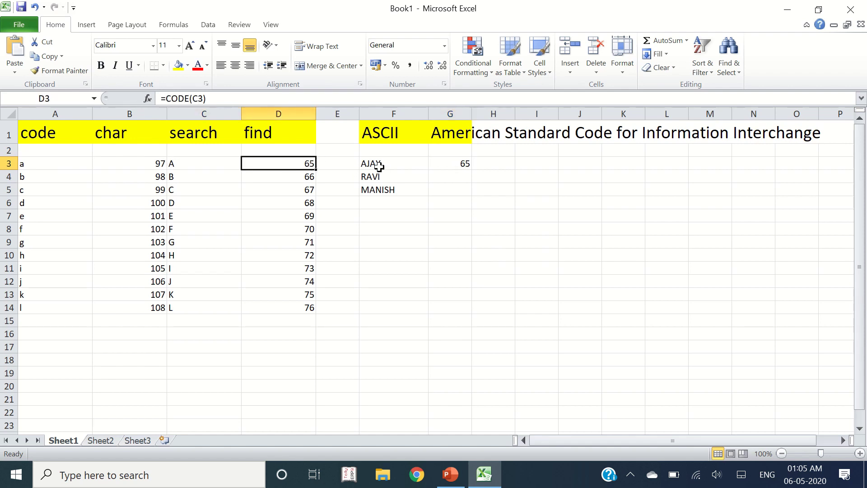
{"action": "left_click", "coordinate": [457, 166]}
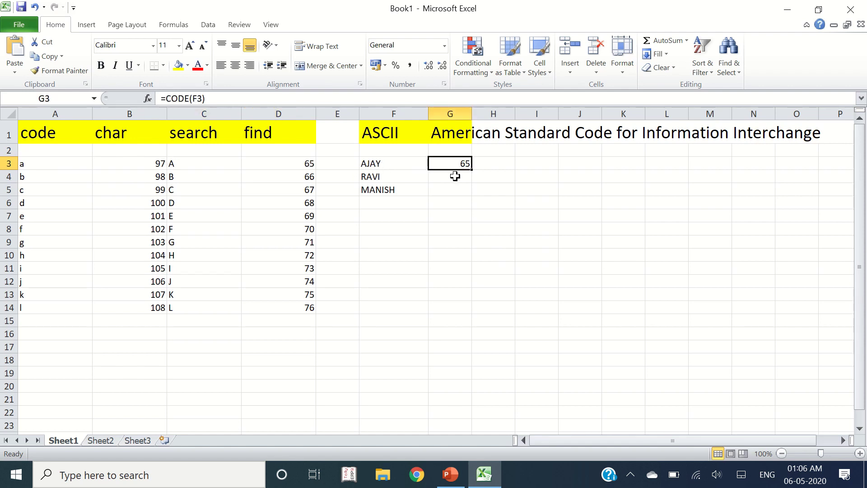
Change C14 to R so D14 shows 82.
{"action": "left_click", "coordinate": [441, 176]}
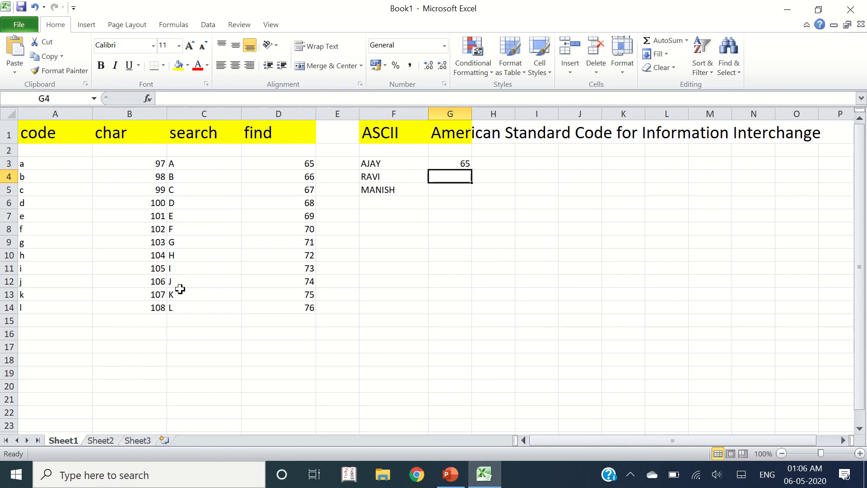
{"action": "left_click", "coordinate": [181, 307]}
{"action": "type", "text": "R"}
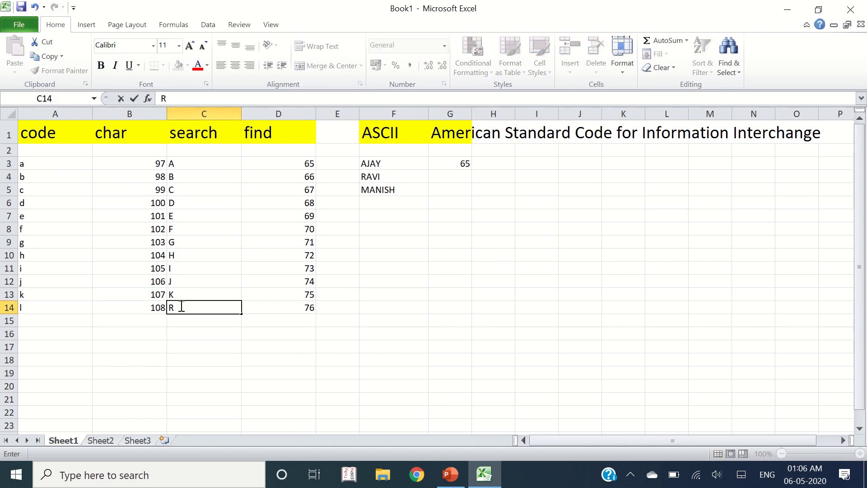
{"action": "key", "text": "Return"}
Enter =CODE(F4) in G4, returning 82 for the second name.
{"action": "key", "text": "Up"}
{"action": "key", "text": "Right"}
{"action": "key", "text": "Right"}
{"action": "key", "text": "Right"}
{"action": "key", "text": "Right"}
{"action": "key", "text": "ctrl+Up"}
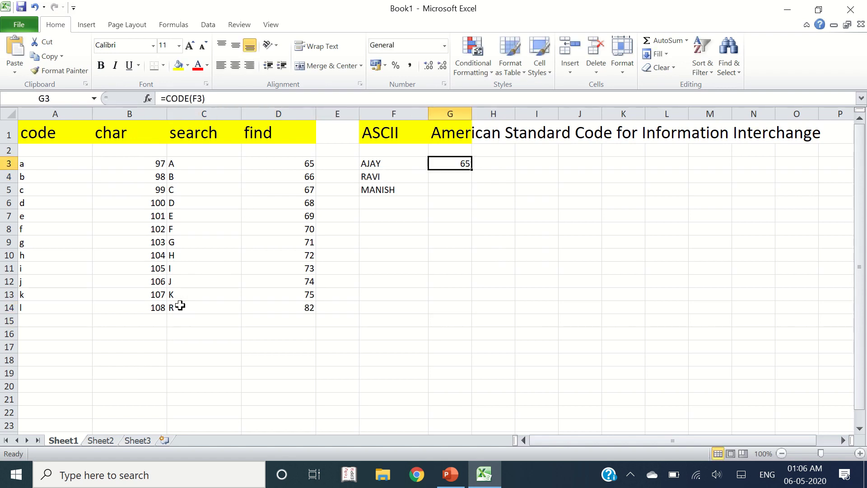
{"action": "key", "text": "Down"}
{"action": "type", "text": "=CODE("}
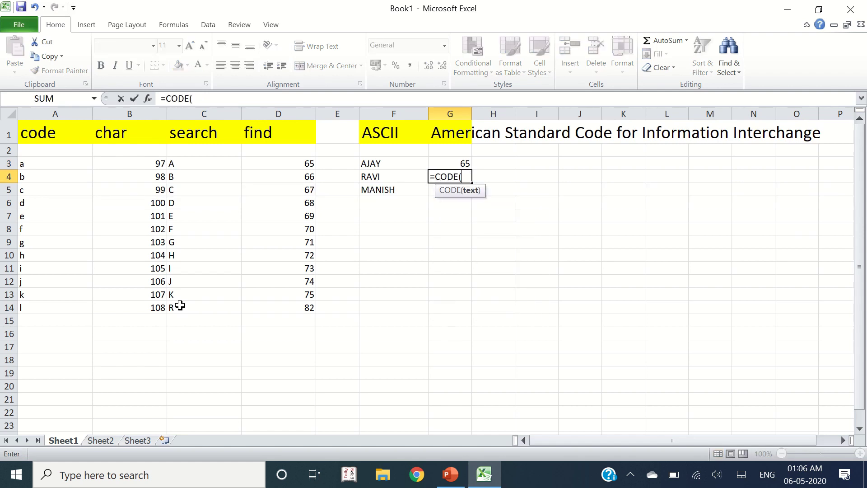
{"action": "key", "text": "Left"}
{"action": "type", "text": ")"}
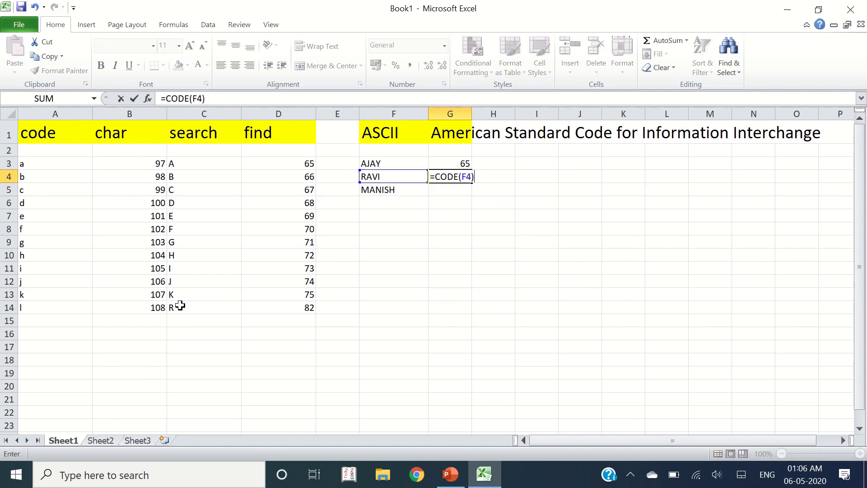
{"action": "key", "text": "Return"}
{"action": "key", "text": "Up"}
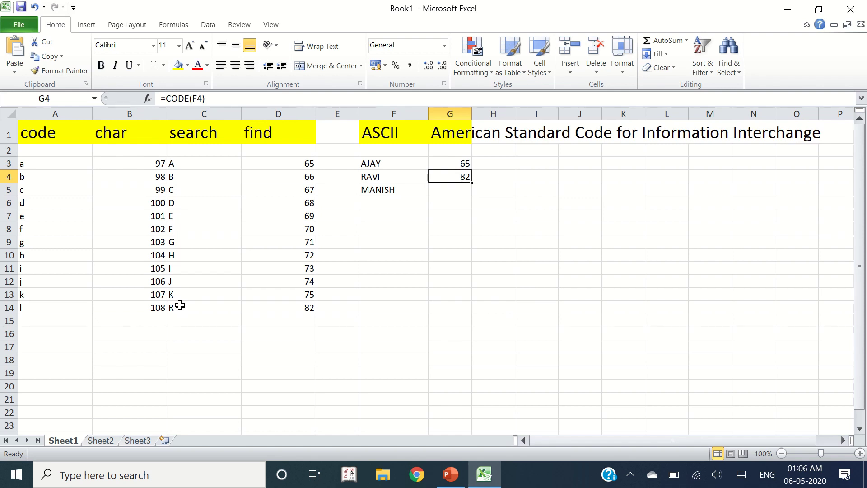
{"action": "key", "text": "Down"}
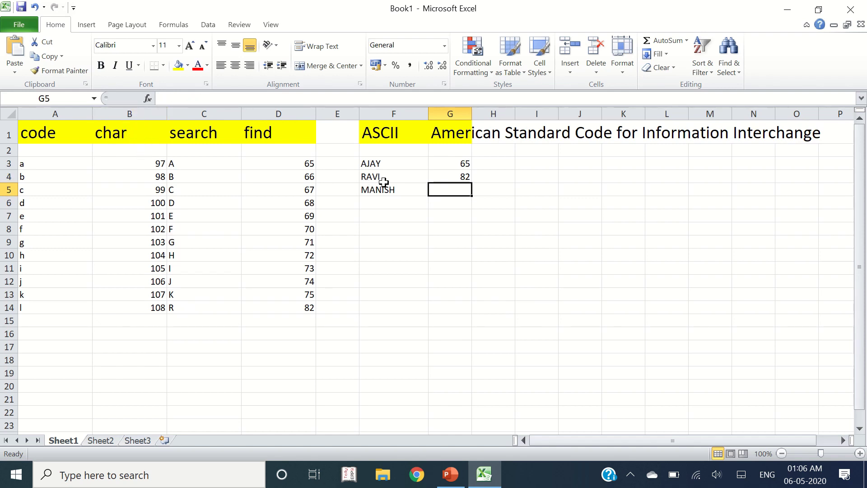
Clear F3:G5, put 74 in F3 and enter =CHAR(F3) in G3.
{"action": "left_click_drag", "start_coordinate": [385, 164], "coordinate": [451, 190]}
{"action": "key", "text": "Delete"}
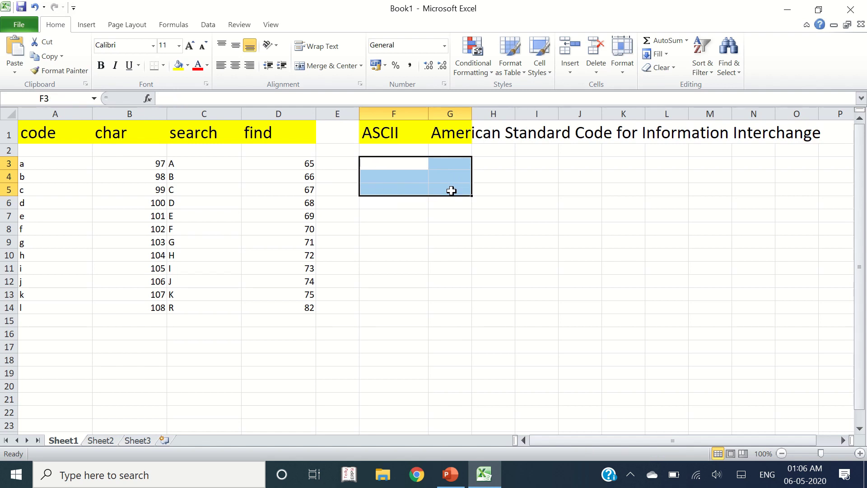
{"action": "key", "text": "Right"}
{"action": "key", "text": "Left"}
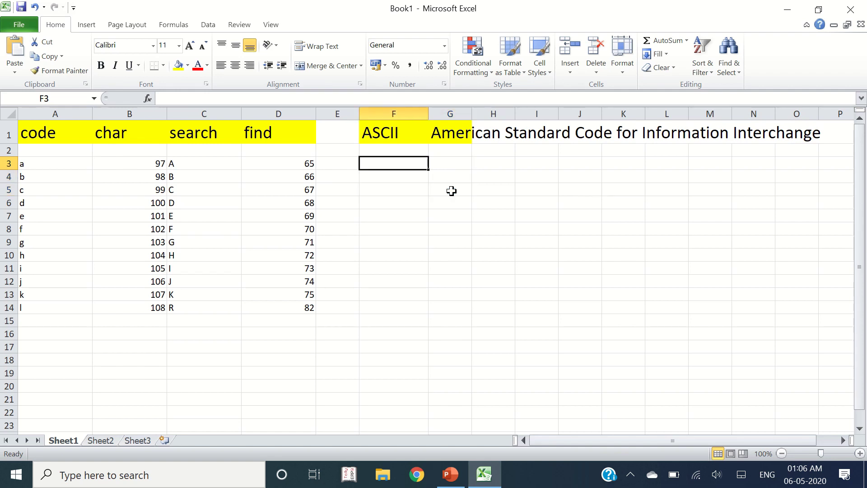
{"action": "type", "text": "74"}
{"action": "key", "text": "Right"}
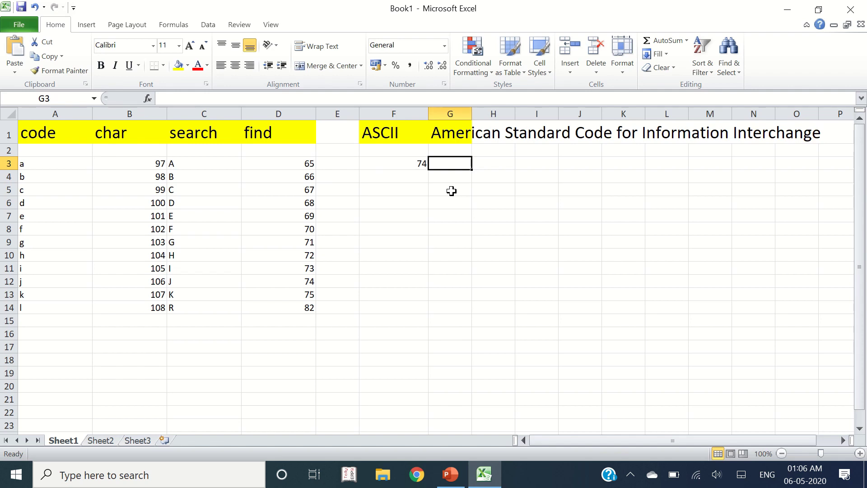
{"action": "type", "text": "=CHAR"}
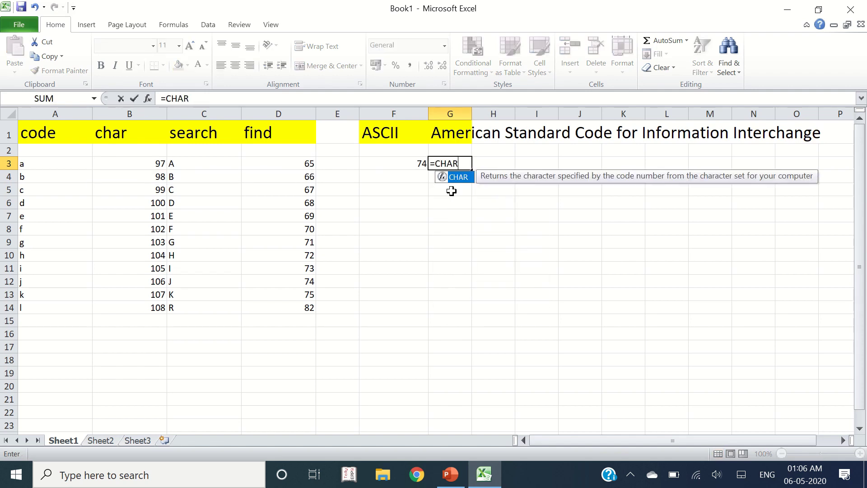
{"action": "type", "text": "("}
{"action": "left_click", "coordinate": [401, 165]}
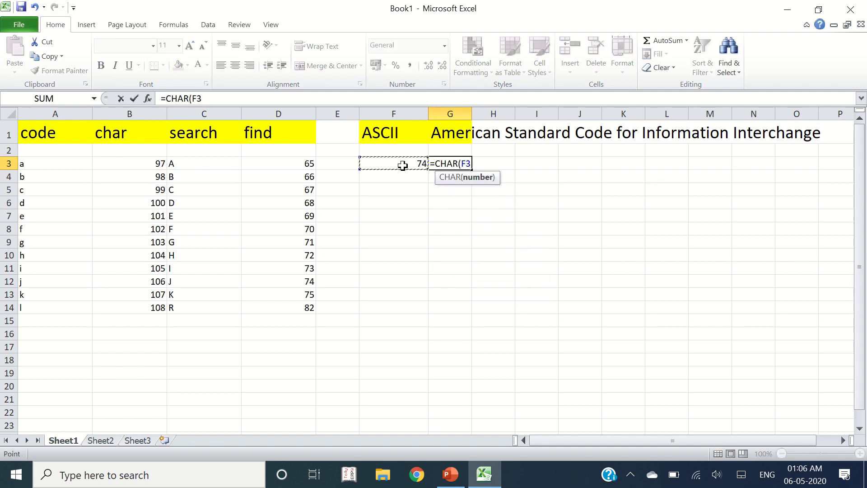
{"action": "key", "text": "Return"}
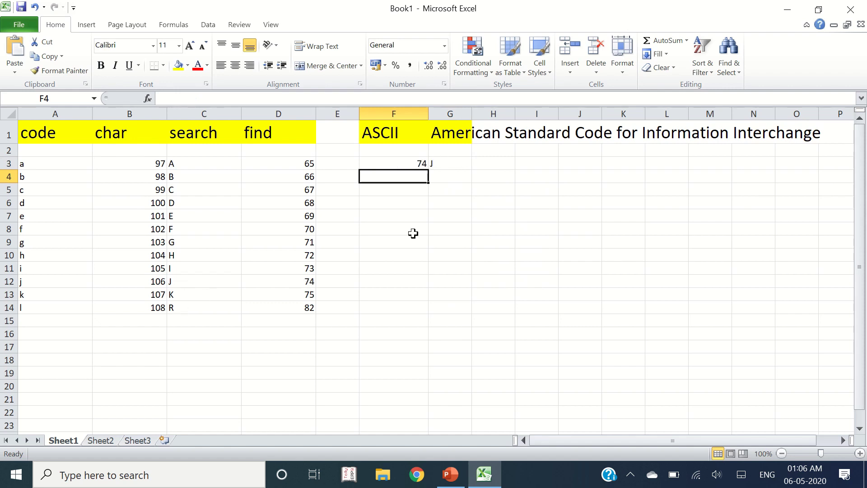
Change F3 to 102 so the CHAR formula in G3 returns f.
{"action": "left_click", "coordinate": [406, 164]}
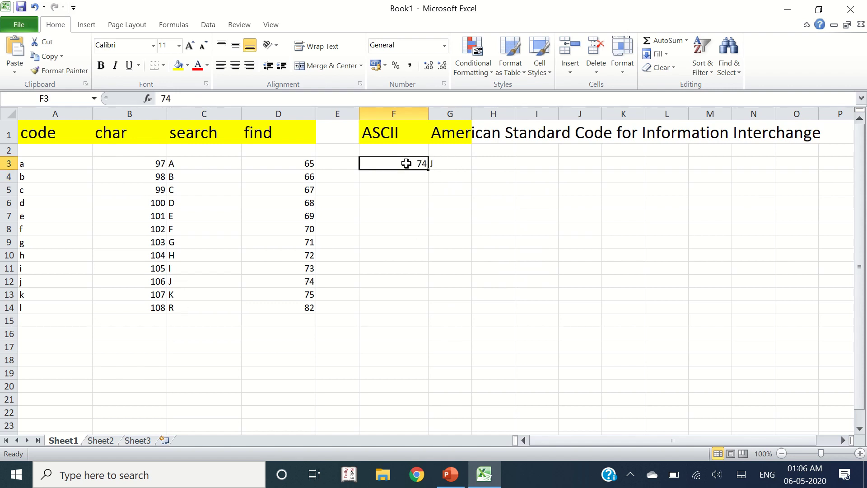
{"action": "type", "text": "102"}
{"action": "key", "text": "Return"}
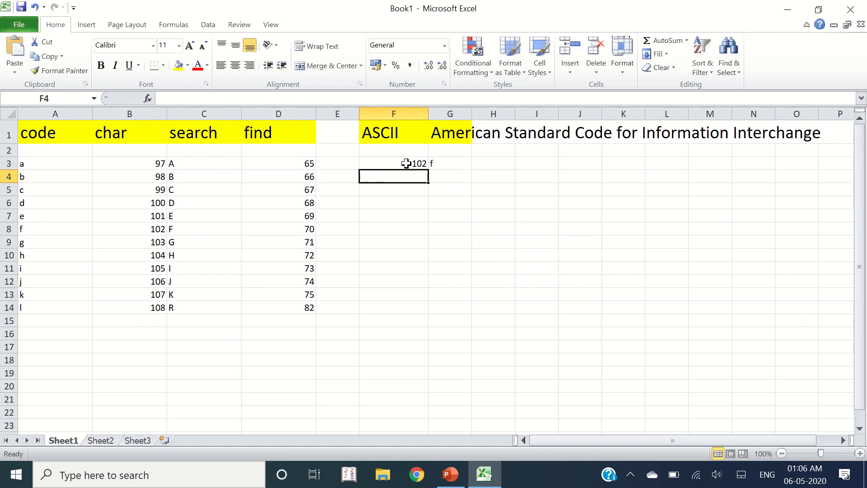
{"action": "left_click", "coordinate": [406, 164]}
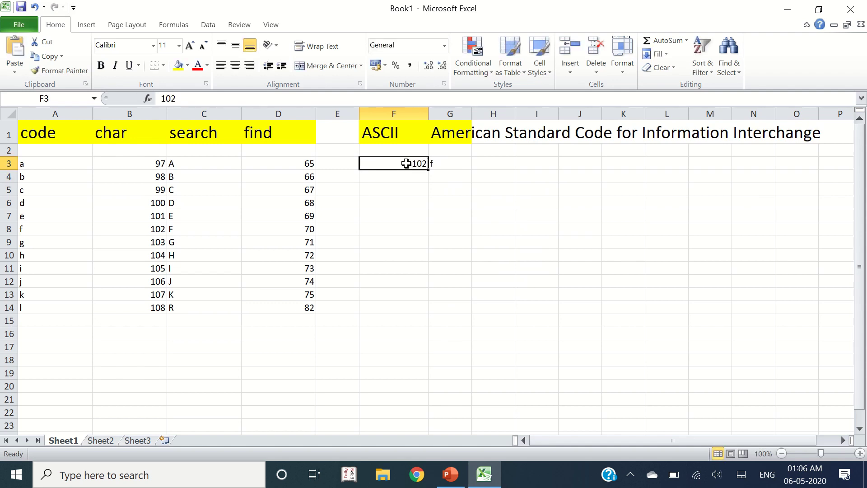
{"action": "left_click", "coordinate": [444, 163]}
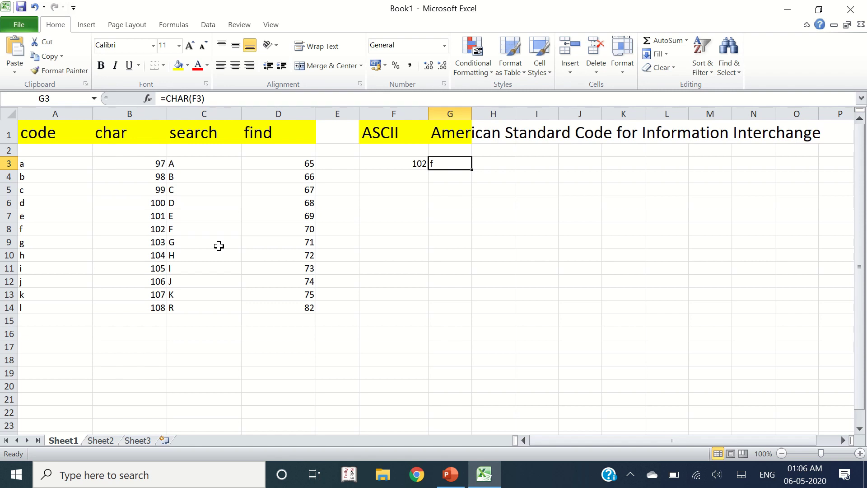
Highlight the SEARCH and FIND headings and enter MANISH in F5.
{"action": "left_click_drag", "start_coordinate": [207, 130], "coordinate": [266, 130]}
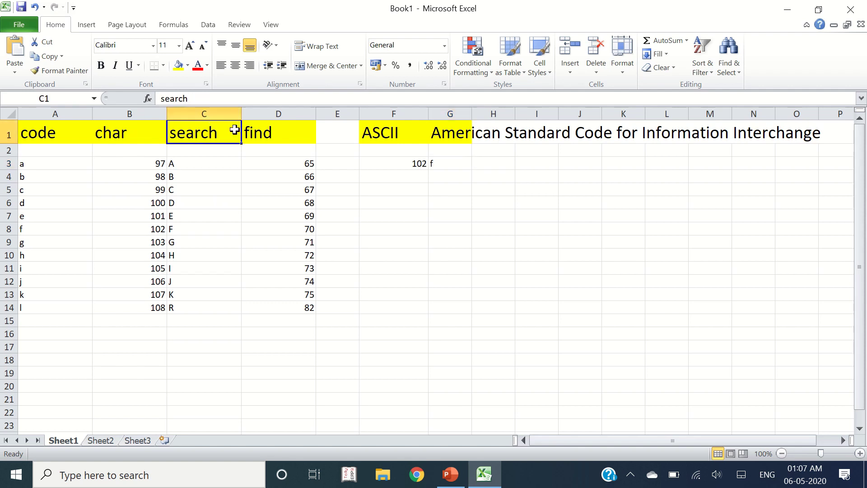
{"action": "left_click", "coordinate": [397, 189]}
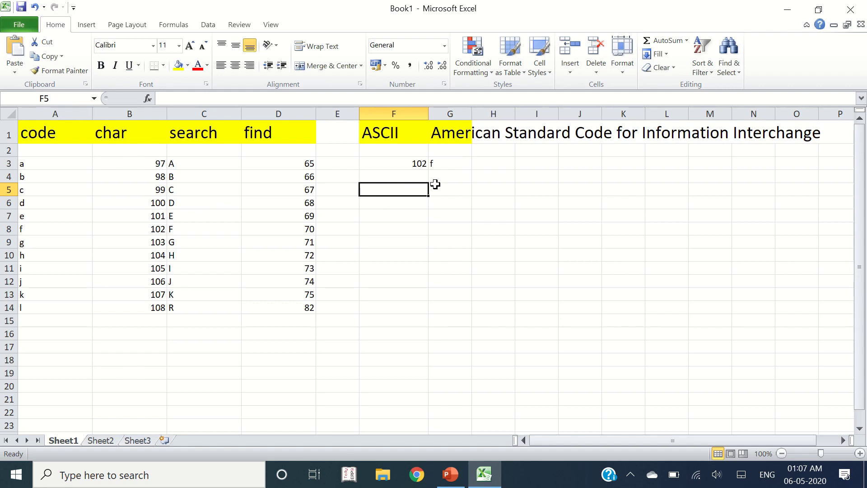
{"action": "type", "text": "MANIS"}
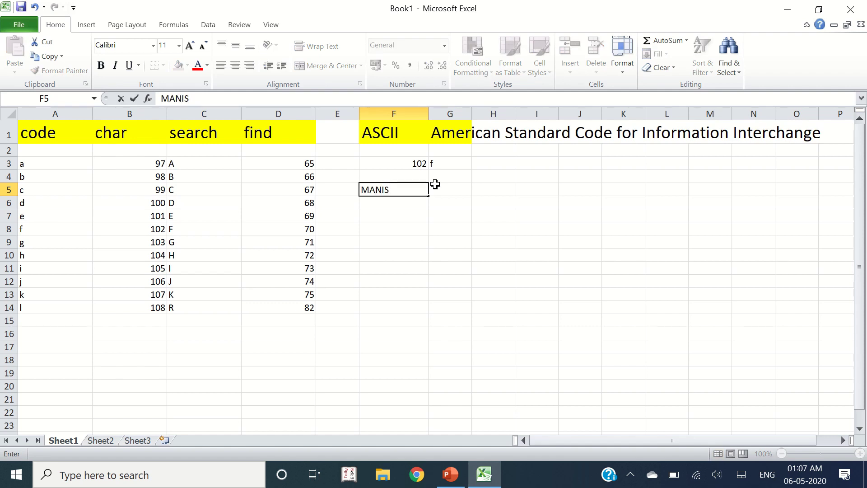
{"action": "type", "text": "H"}
{"action": "left_click", "coordinate": [437, 188]}
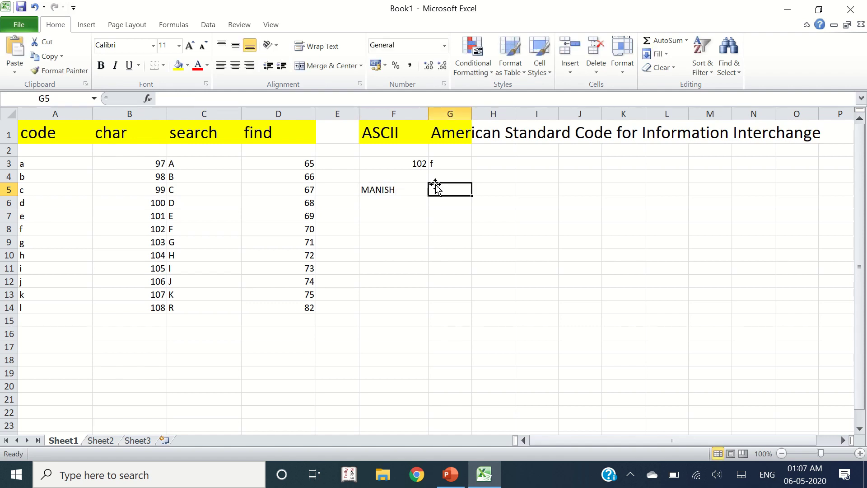
In G5, enter =SEARCH("N",F5) to return 3, the position of N in MANISH.
{"action": "type", "text": "="}
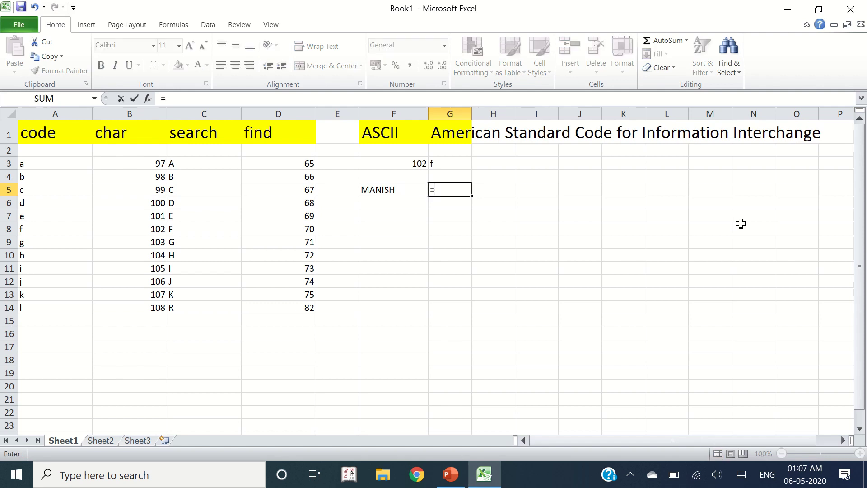
{"action": "type", "text": "SE"}
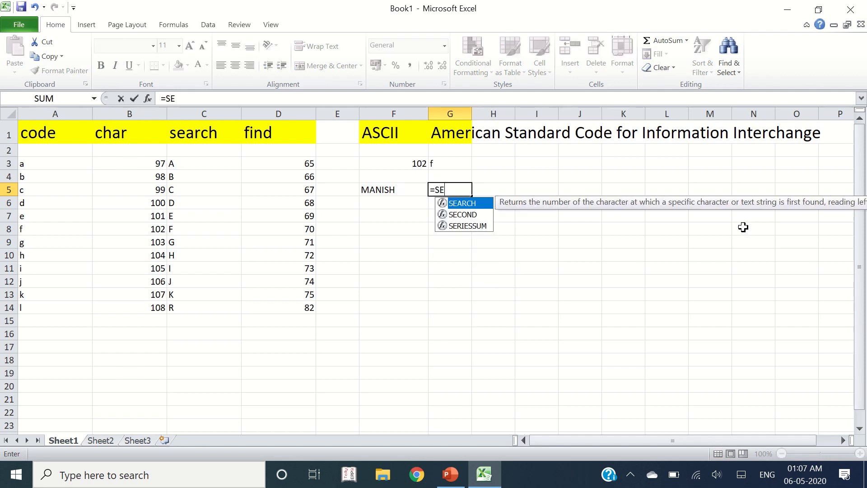
{"action": "key", "text": "Tab"}
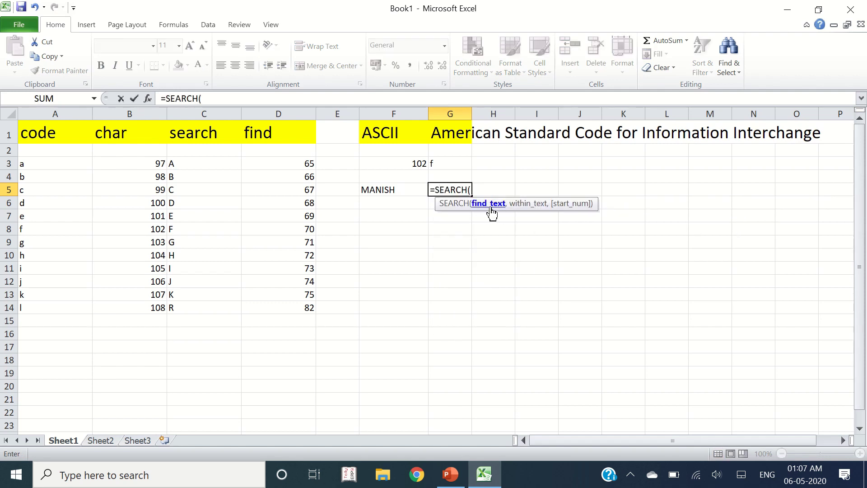
{"action": "type", "text": "\""}
{"action": "type", "text": "N\""}
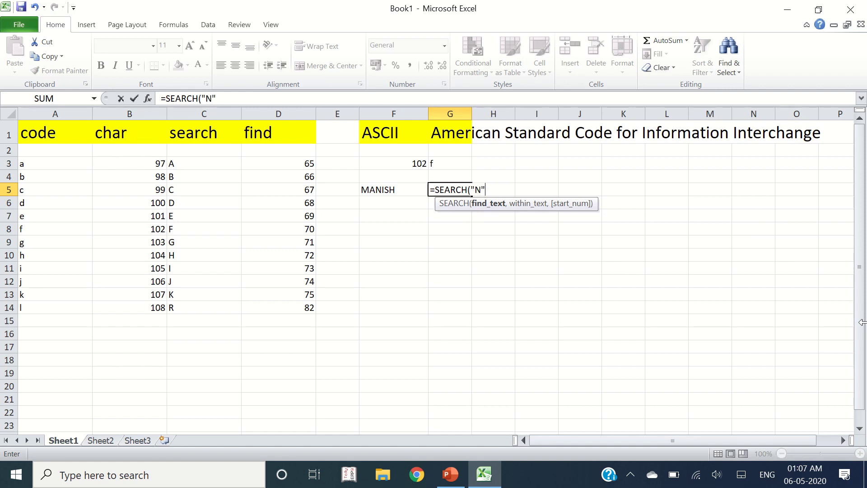
{"action": "type", "text": ","}
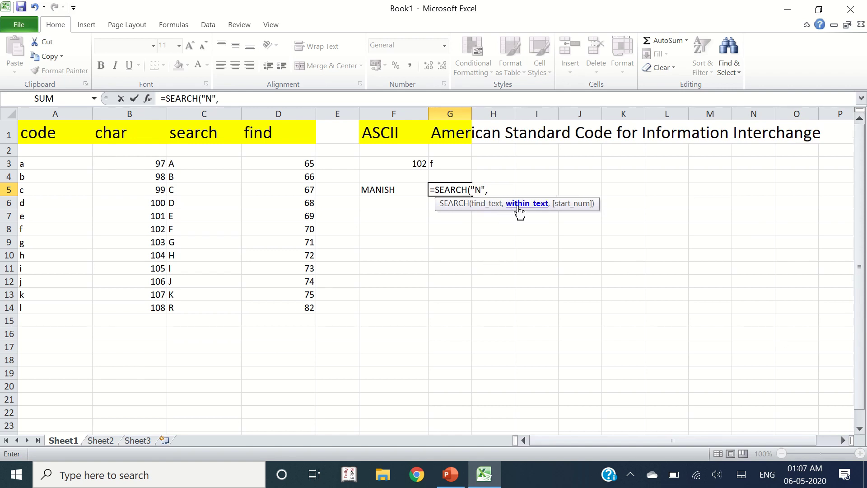
{"action": "left_click", "coordinate": [400, 189]}
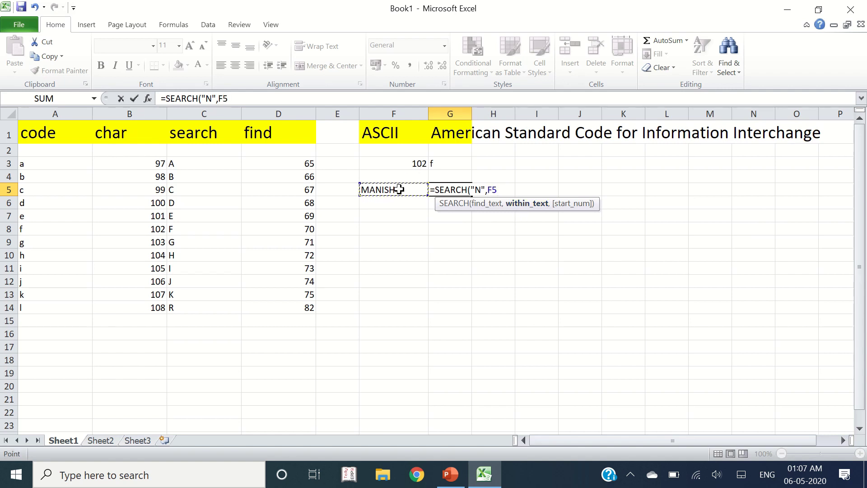
{"action": "key", "text": "Return"}
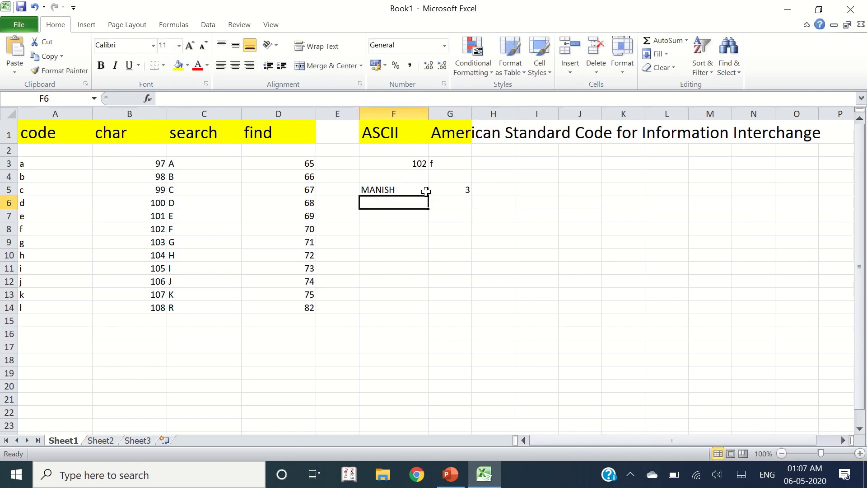
{"action": "left_click", "coordinate": [456, 190]}
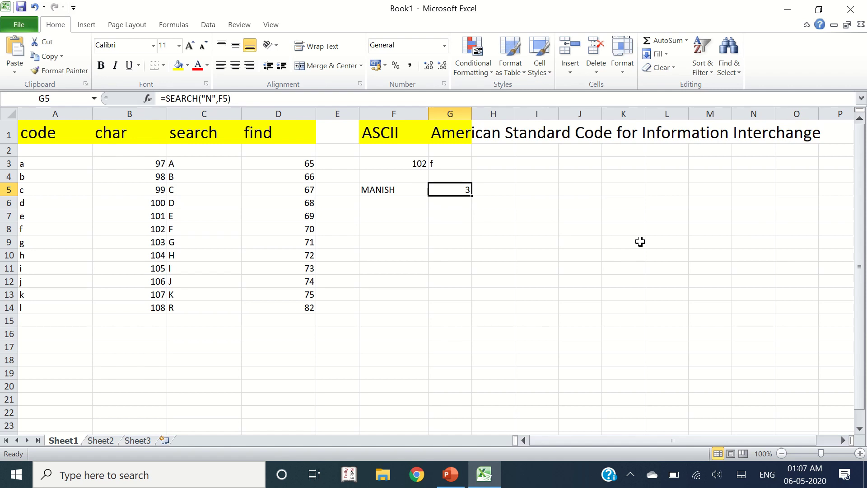
Enter =SEARCH("S",F5) in H5, returning 5 for S in MANISH.
{"action": "key", "text": "Right"}
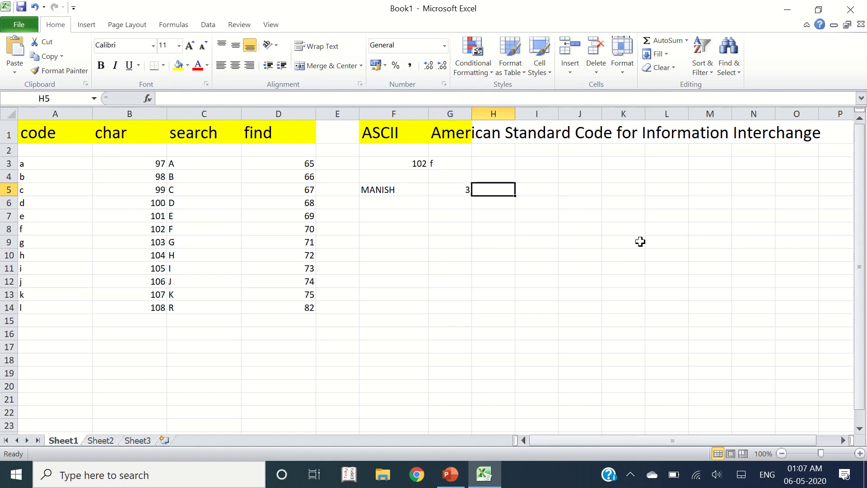
{"action": "type", "text": "=SEA"}
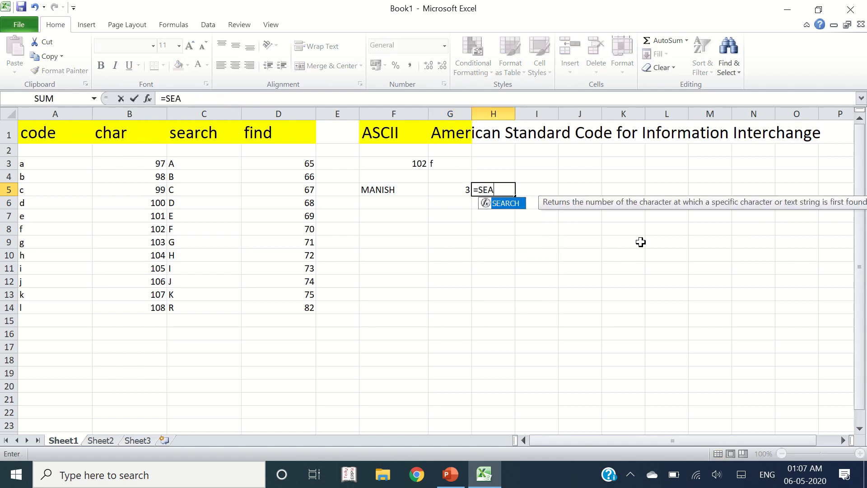
{"action": "type", "text": "RCH("}
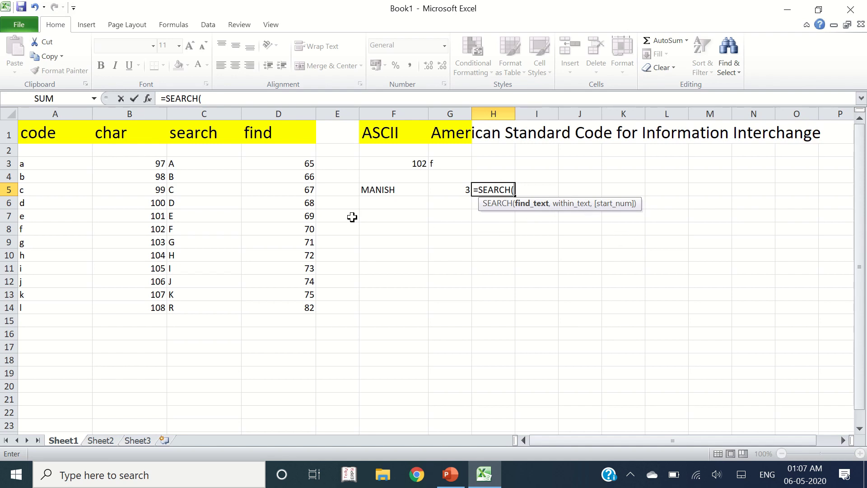
{"action": "left_click", "coordinate": [394, 187]}
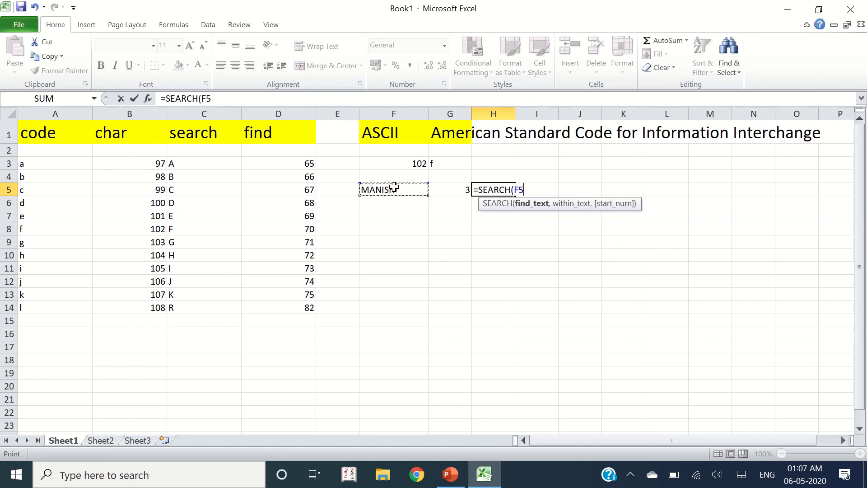
{"action": "key", "text": "BackSpace"}
{"action": "type", "text": "\""}
{"action": "type", "text": "S\""}
{"action": "type", "text": ","}
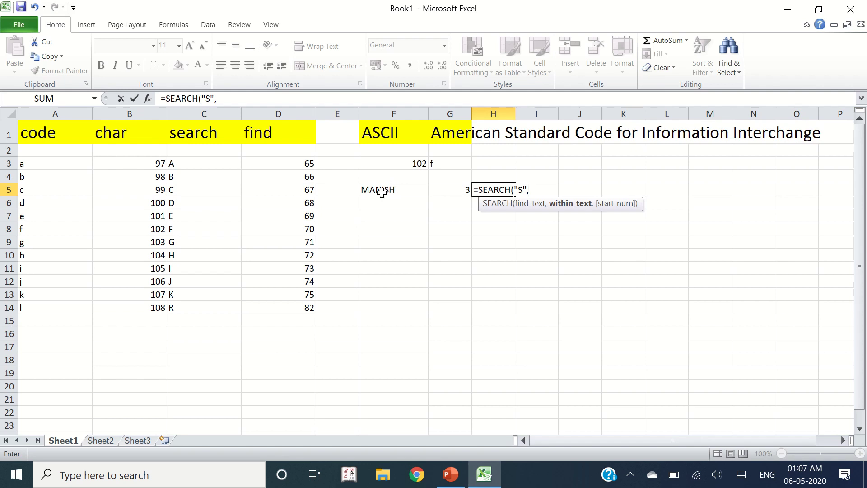
{"action": "left_click", "coordinate": [384, 190]}
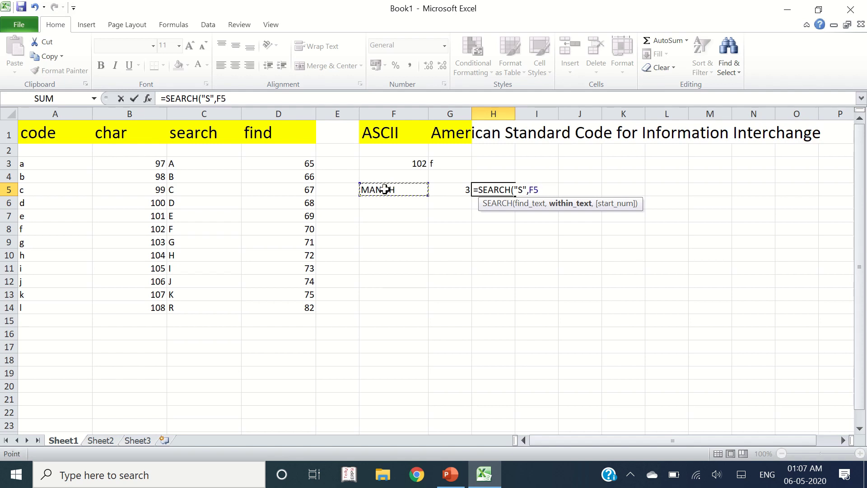
{"action": "key", "text": "Return"}
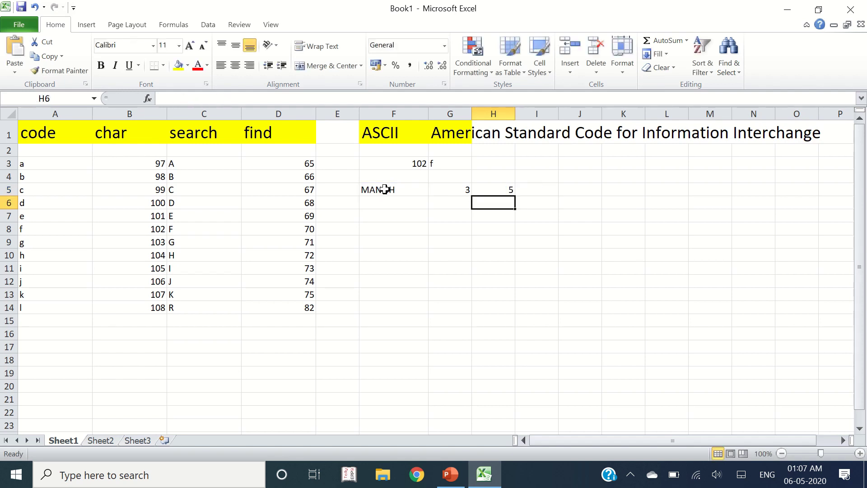
{"action": "key", "text": "Up"}
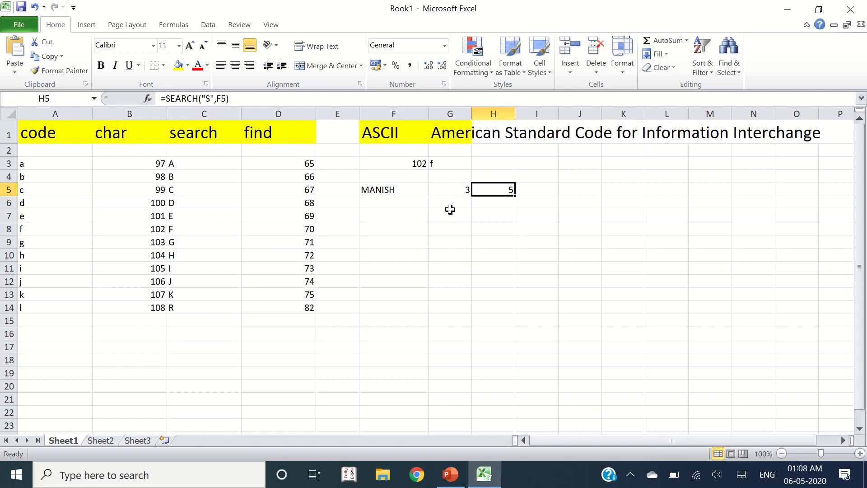
{"action": "key", "text": "Down"}
Enter GUJARAT in cell F7.
{"action": "key", "text": "Left"}
{"action": "key", "text": "Left"}
{"action": "key", "text": "Down"}
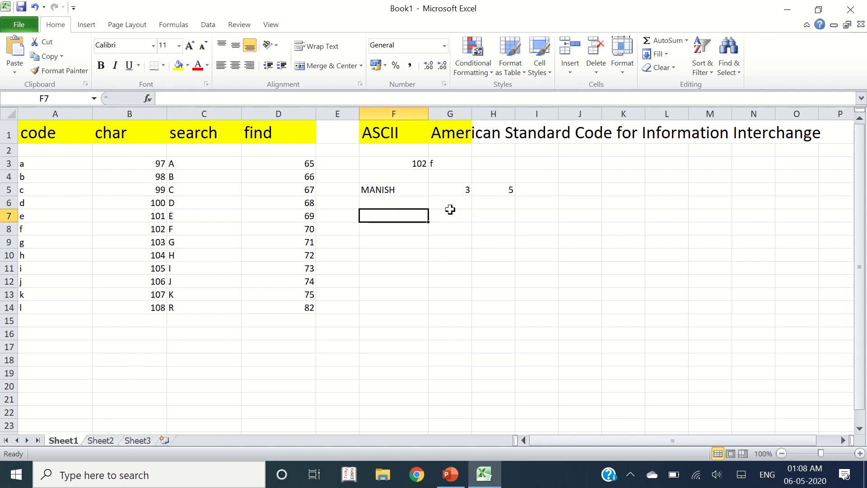
{"action": "type", "text": "GUJARAT"}
{"action": "key", "text": "Tab"}
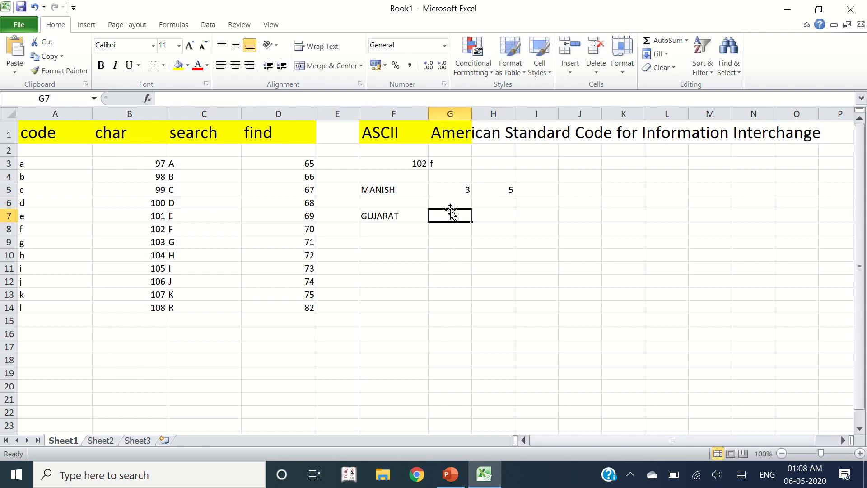
In G7, enter =FIND("A",F7) to return 4, the position of A in GUJARAT.
{"action": "type", "text": "=FIND("}
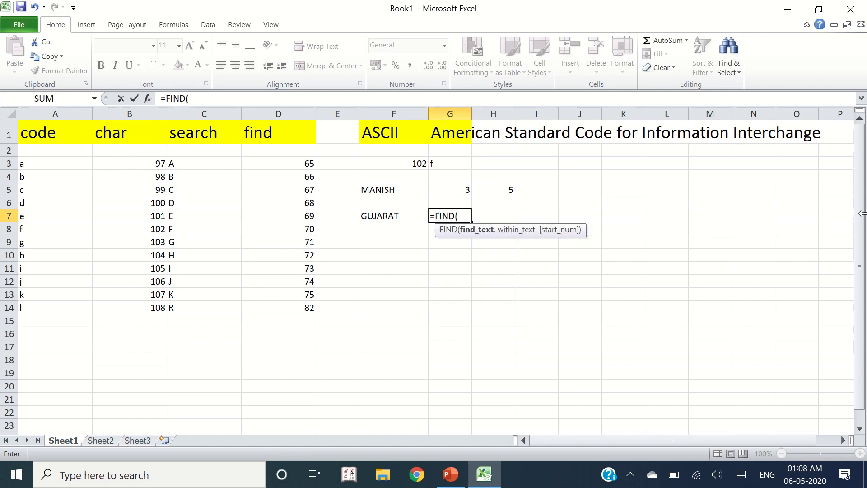
{"action": "type", "text": "\""}
{"action": "type", "text": "A\""}
{"action": "type", "text": ","}
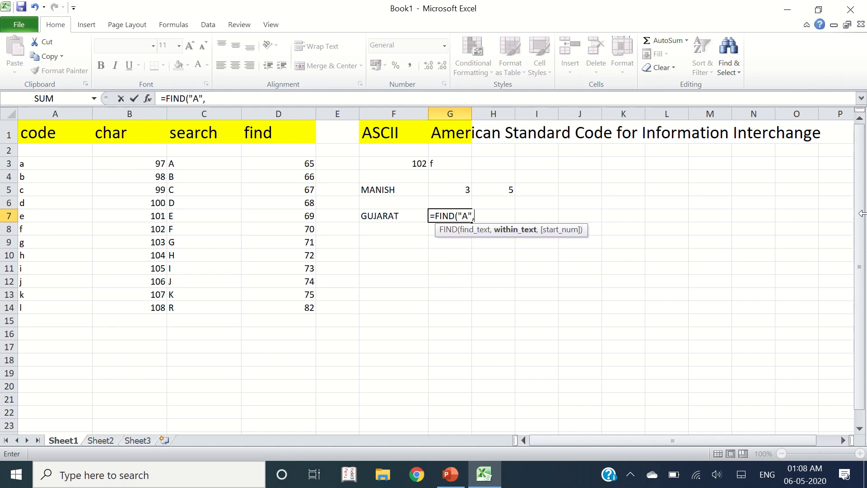
{"action": "left_click", "coordinate": [379, 218]}
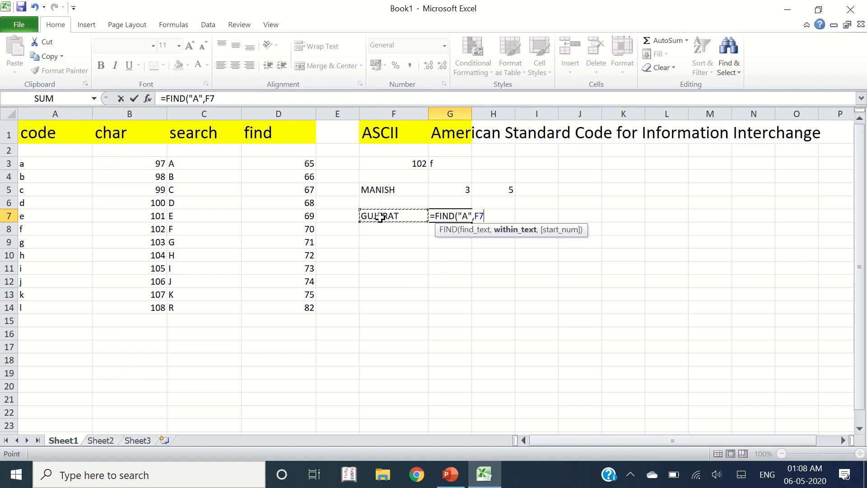
{"action": "key", "text": "Return"}
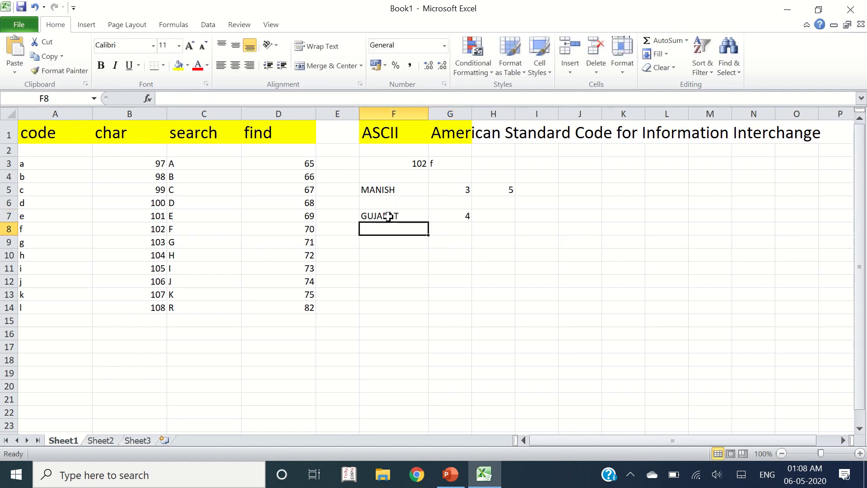
{"action": "left_click", "coordinate": [434, 212]}
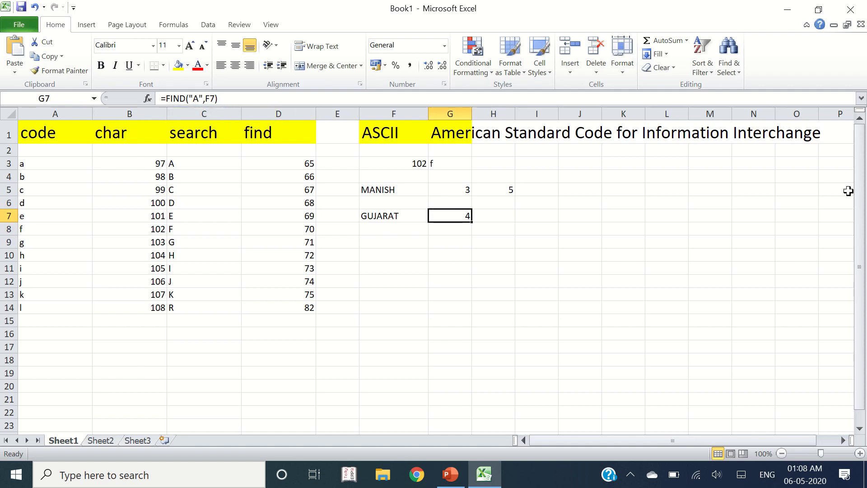
{"action": "key", "text": "Right"}
Enter =FIND("J",F7) in H7, returning 3 for J in GUJARAT.
{"action": "type", "text": "="}
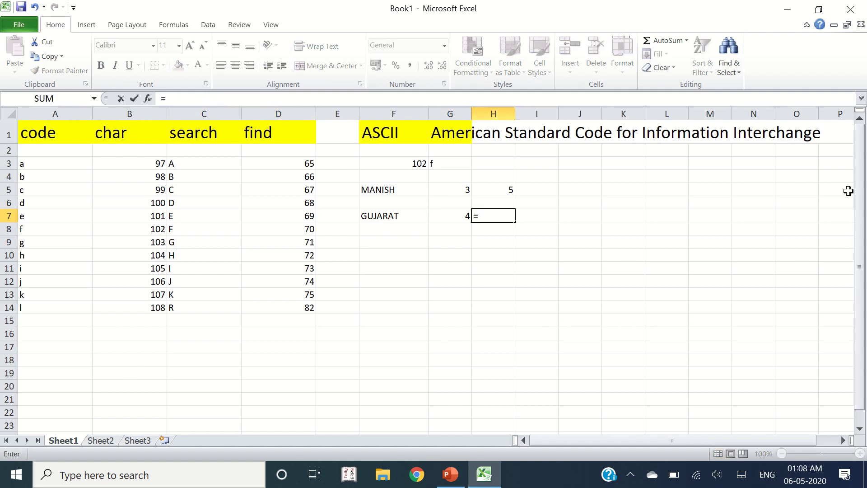
{"action": "type", "text": "FIND("}
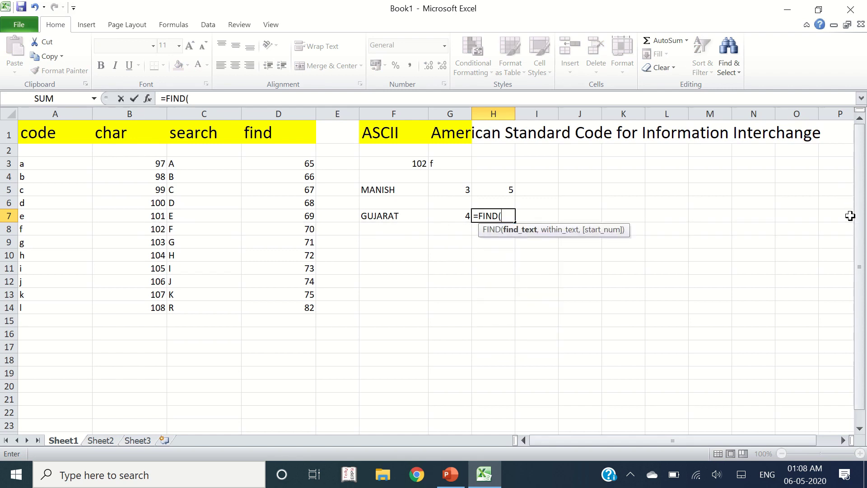
{"action": "type", "text": "\"J"}
{"action": "type", "text": "\","}
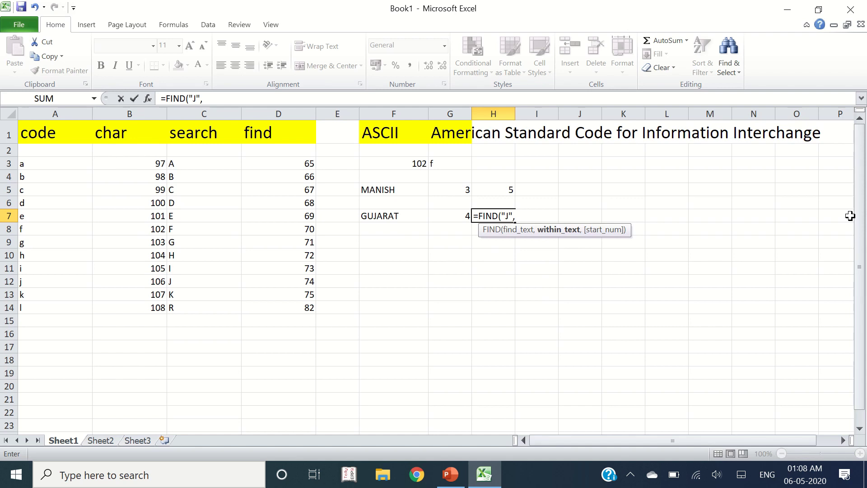
{"action": "left_click", "coordinate": [409, 217]}
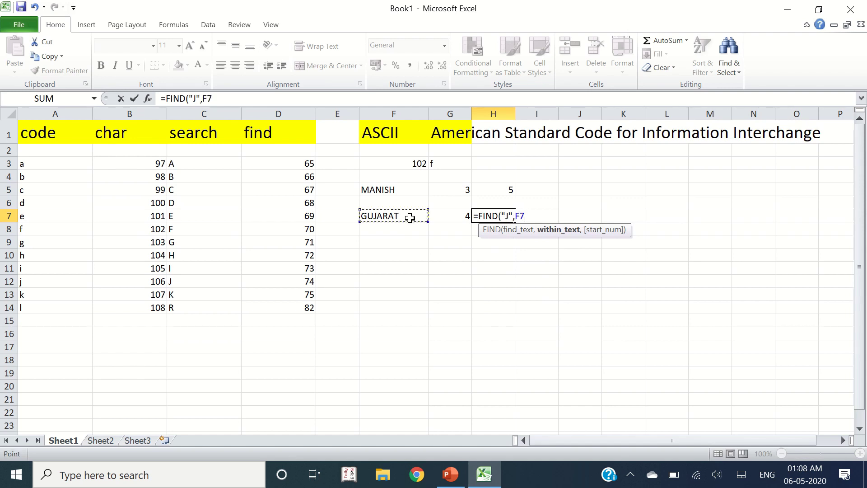
{"action": "key", "text": "Return"}
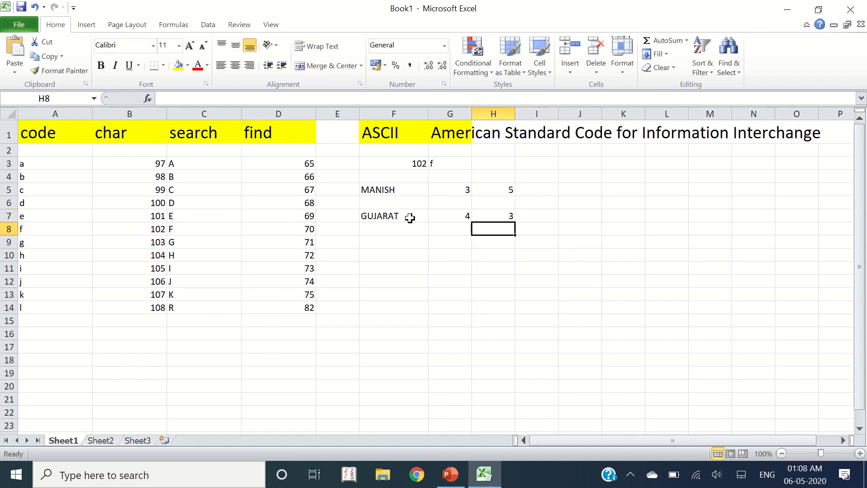
{"action": "left_click", "coordinate": [493, 214]}
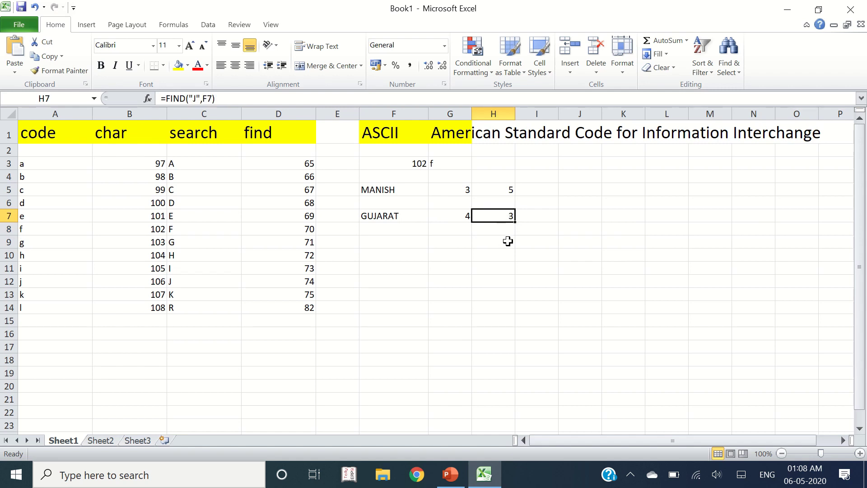
{"action": "left_click", "coordinate": [394, 240]}
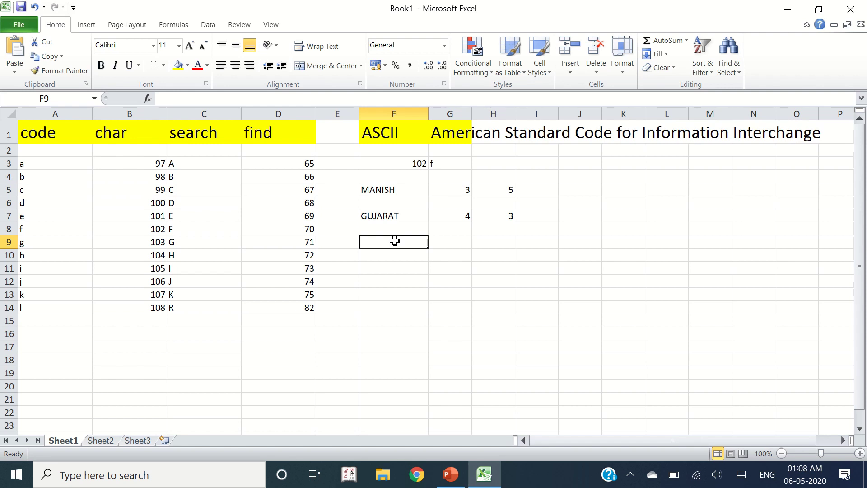
Enter JHUNJHUNU in cell F9.
{"action": "type", "text": "JH"}
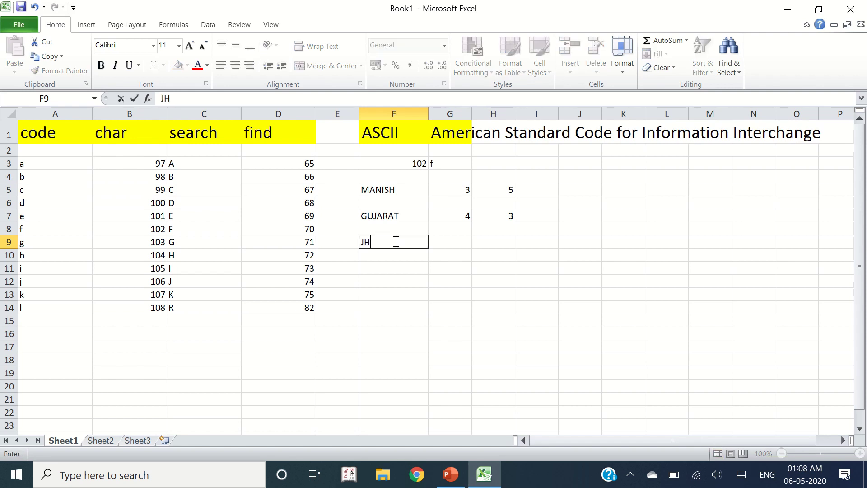
{"action": "type", "text": "UNJHUNU"}
{"action": "key", "text": "Return"}
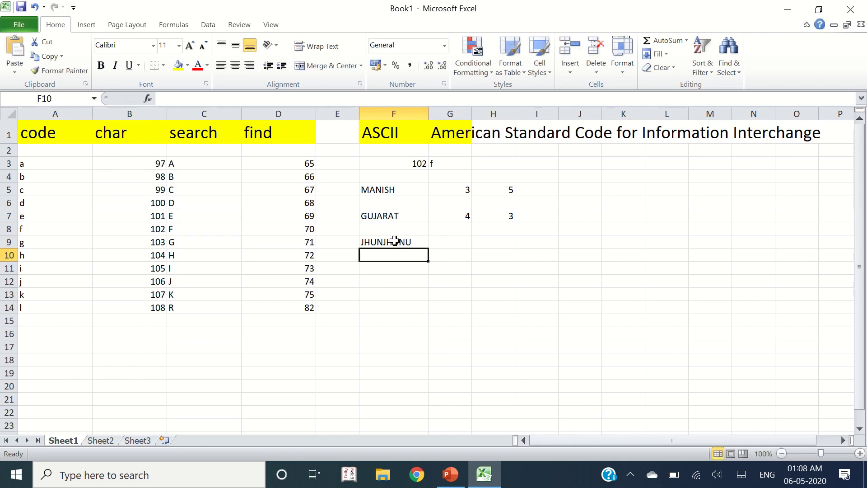
{"action": "left_click", "coordinate": [395, 241]}
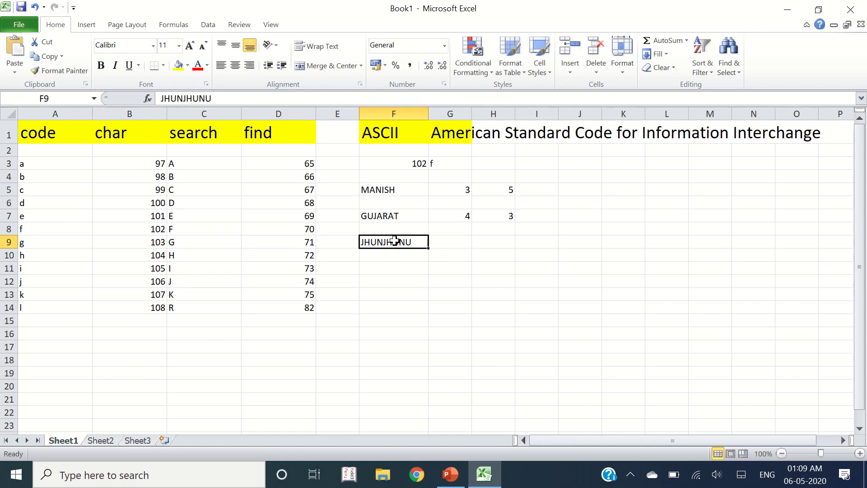
In G9, enter =FIND("H",F9) to return 2 for JHUNJHUNU.
{"action": "left_click", "coordinate": [441, 242]}
{"action": "type", "text": "=F"}
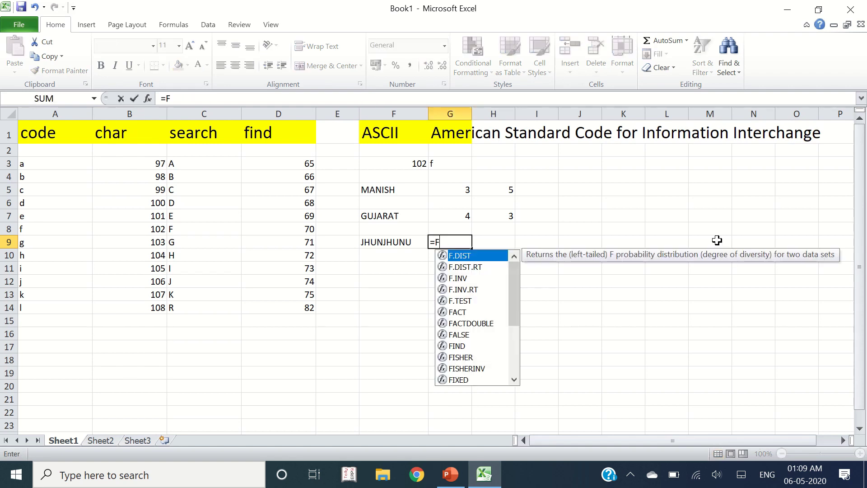
{"action": "type", "text": "IND("}
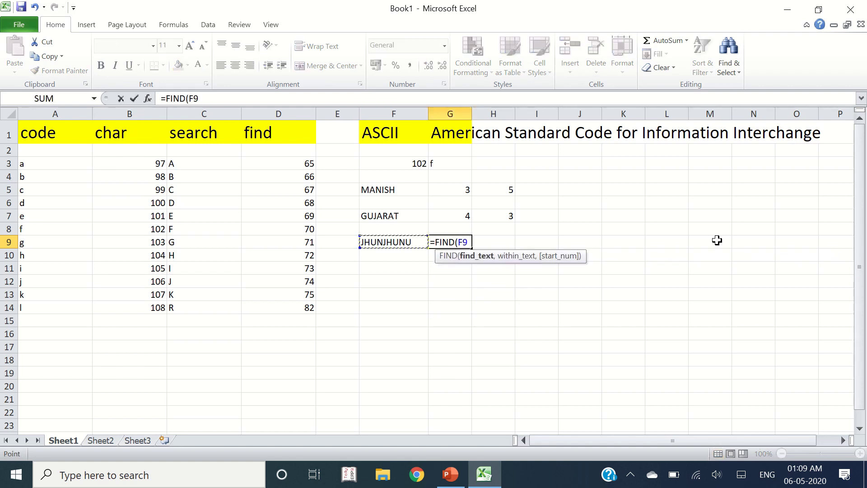
{"action": "type", "text": "\""}
{"action": "type", "text": "H\""}
{"action": "type", "text": ","}
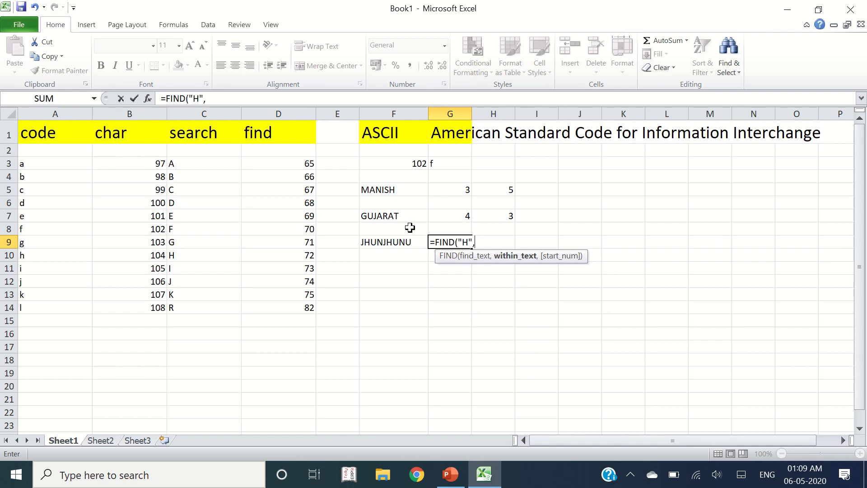
{"action": "left_click", "coordinate": [391, 241]}
{"action": "key", "text": "Return"}
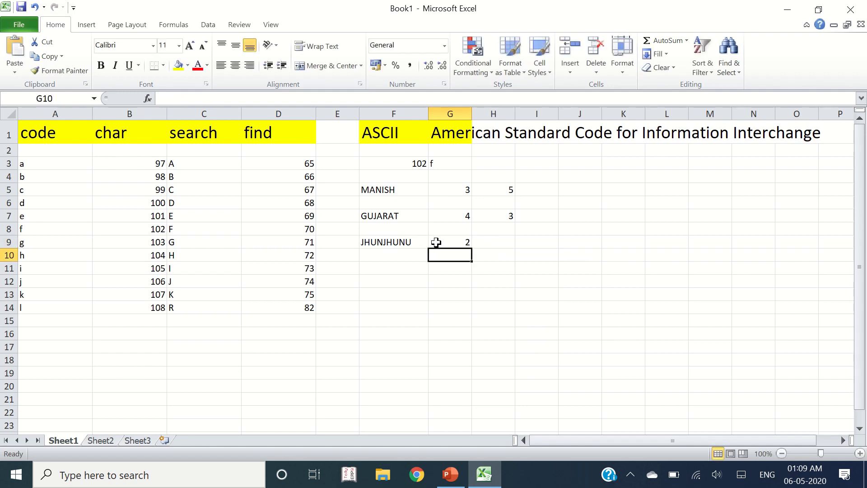
{"action": "left_click", "coordinate": [436, 242]}
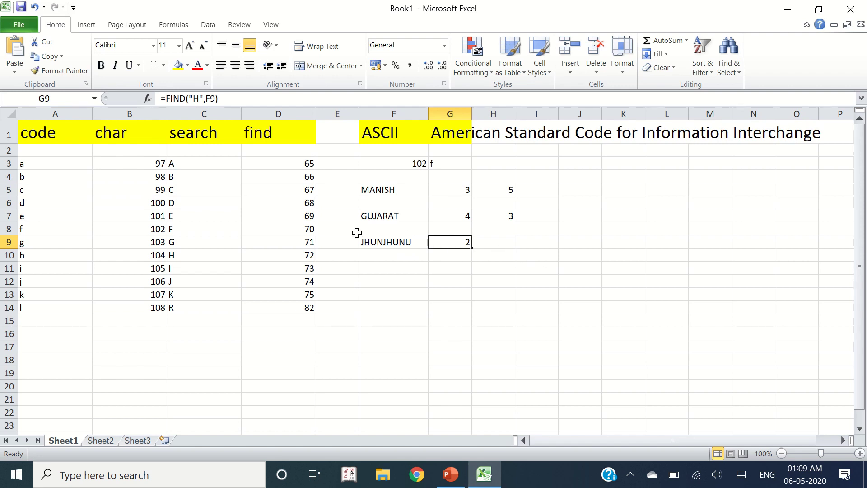
Point out the CODE, CHAR, SEARCH and FIND headings in A1–D1, then return to PowerPoint's Formulas slide.
{"action": "left_click", "coordinate": [44, 133]}
{"action": "left_click", "coordinate": [131, 136]}
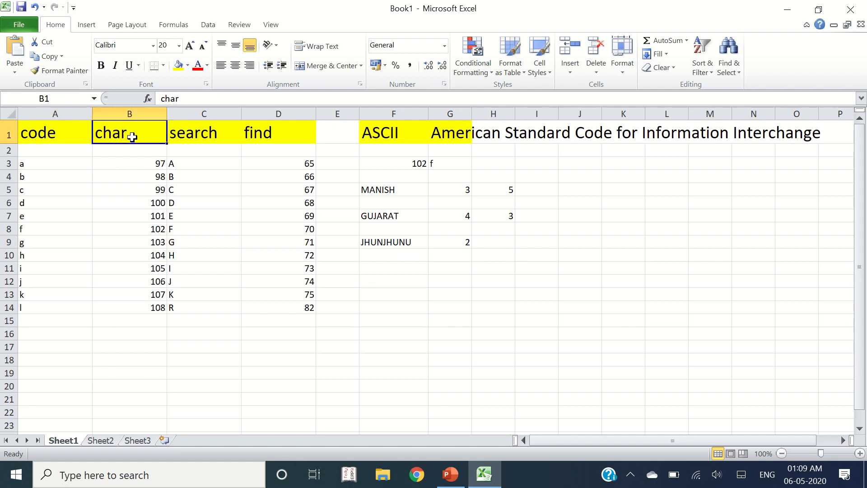
{"action": "left_click", "coordinate": [179, 137]}
{"action": "left_click", "coordinate": [256, 136]}
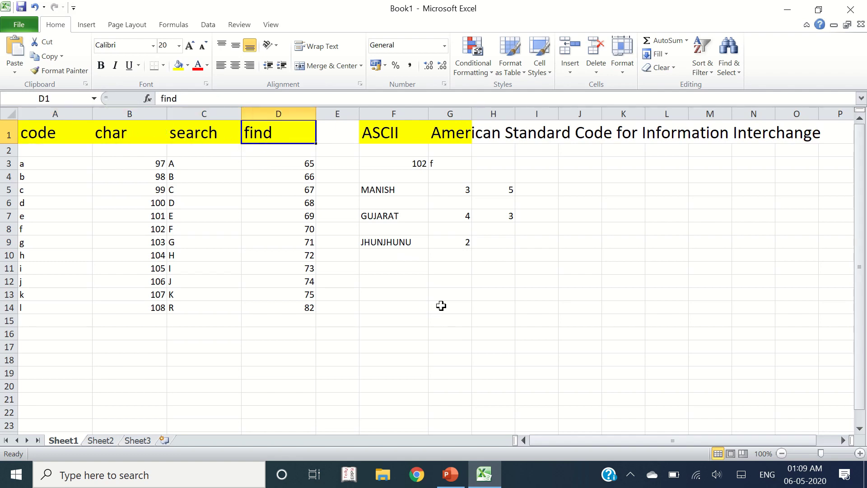
{"action": "left_click", "coordinate": [450, 474]}
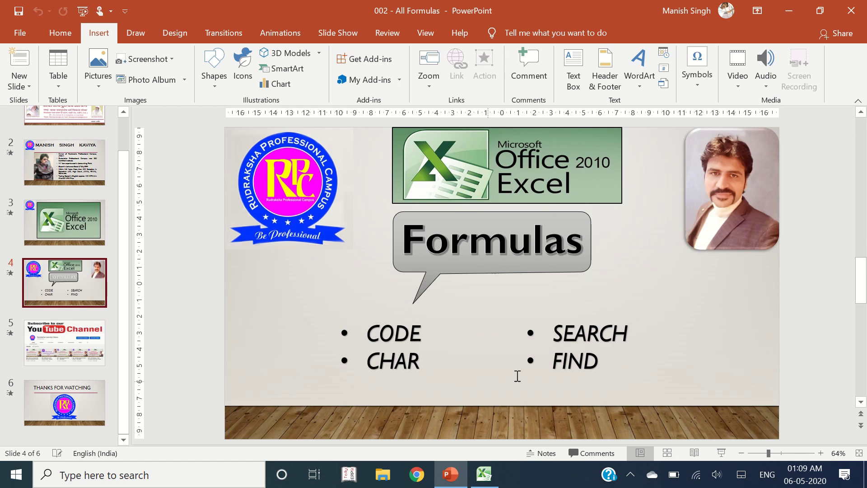
Go from the YouTube Channel slide 5 to the THANKS FOR WATCHING slide 6.
{"action": "left_click", "coordinate": [79, 344]}
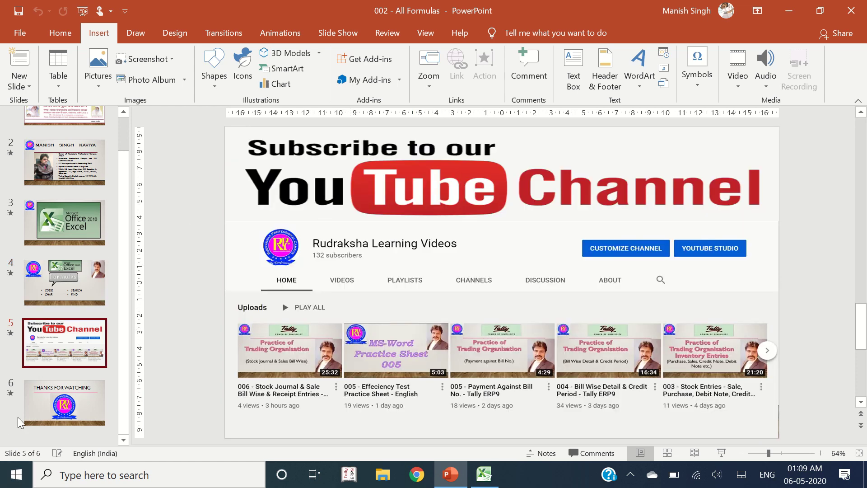
{"action": "key", "text": "Down"}
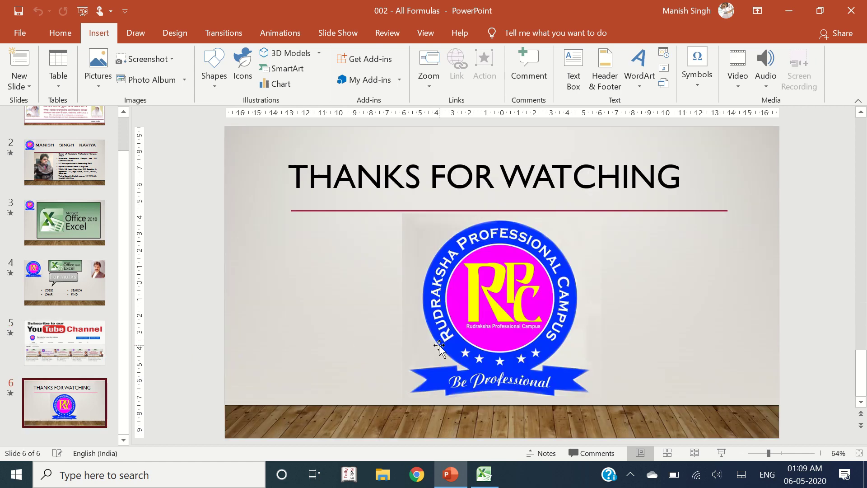